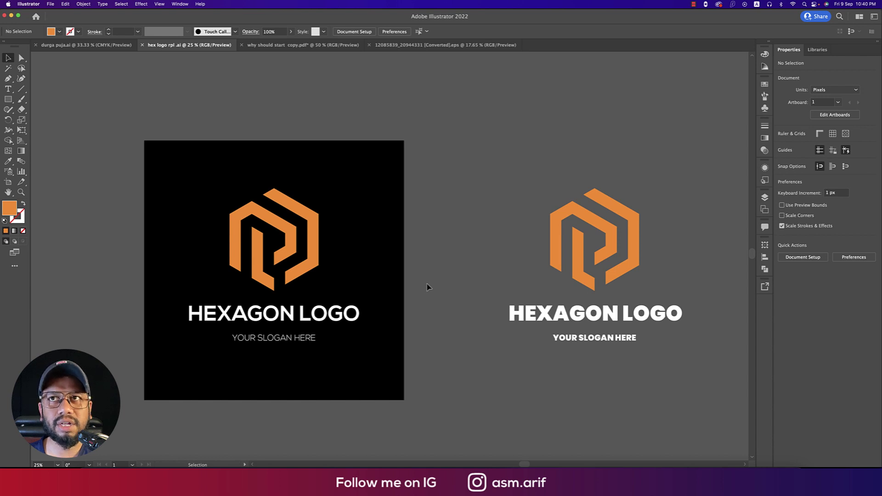
Look over the finished hexagon logo and its rusty metal mockup in Photoshop, and return to the logo document in Illustrator
left_click(316, 242)
left_click(476, 273)
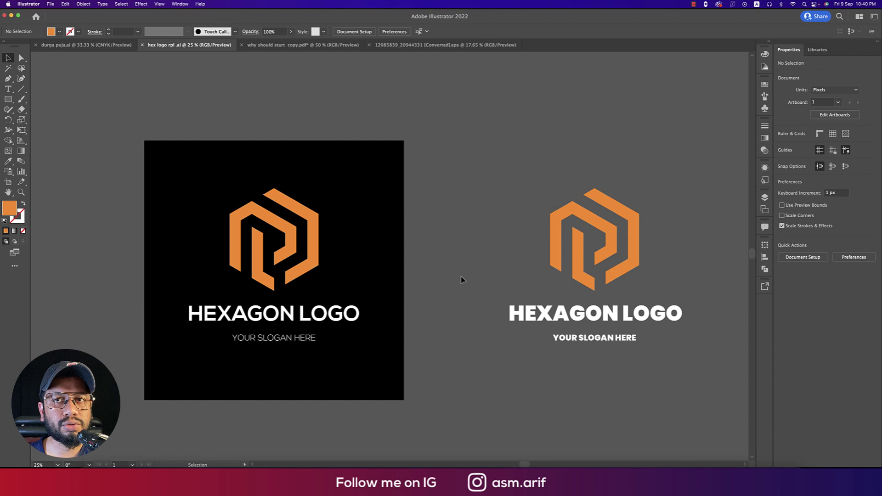
left_click(345, 460)
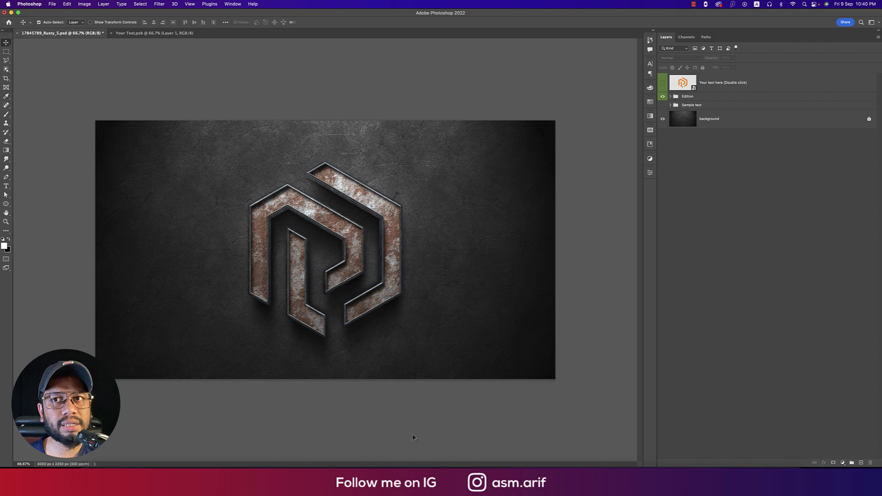
left_click(413, 476)
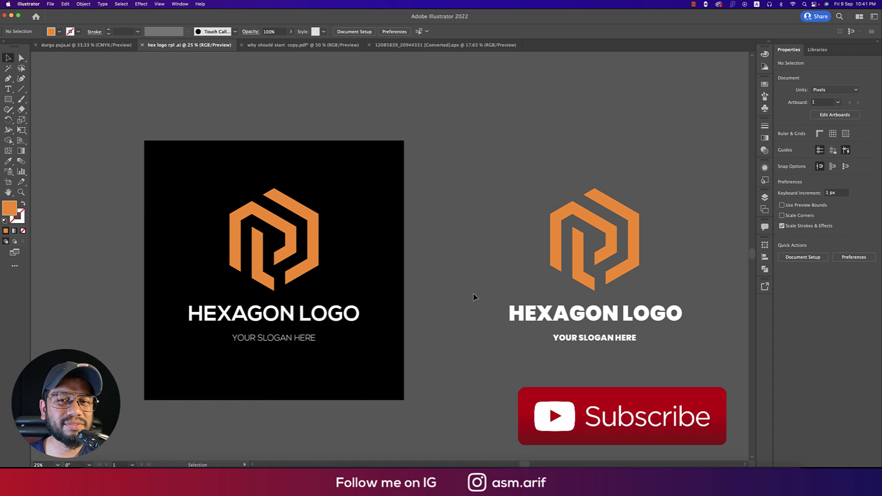
Create a new 2000 x 2000 px document named "hex" with RGB Color mode and High (300 ppi) raster effects
left_click(52, 6)
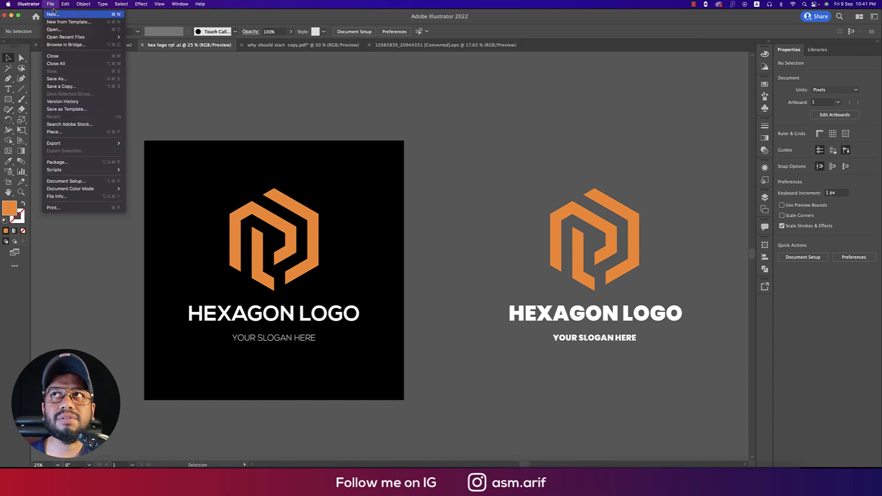
left_click(53, 15)
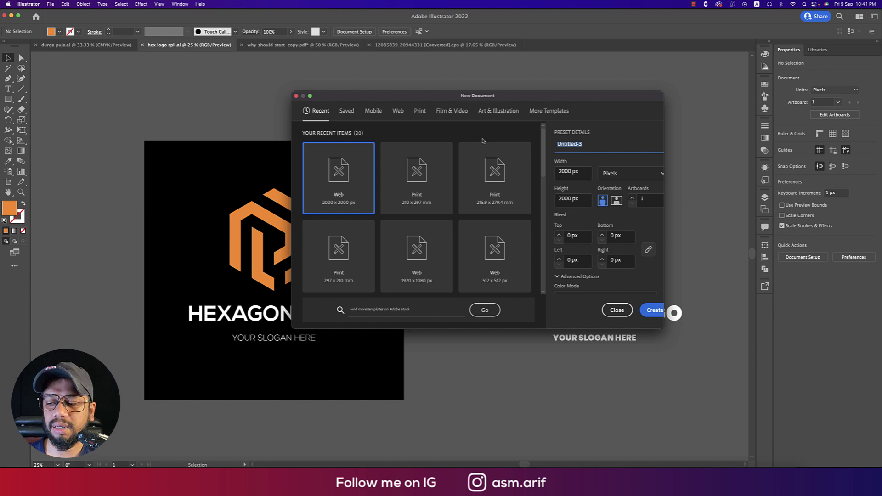
type("hex")
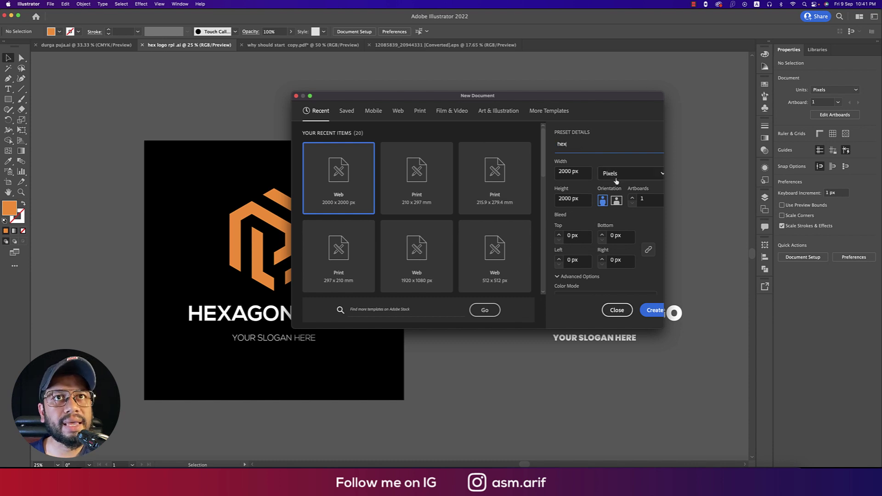
left_click(656, 311)
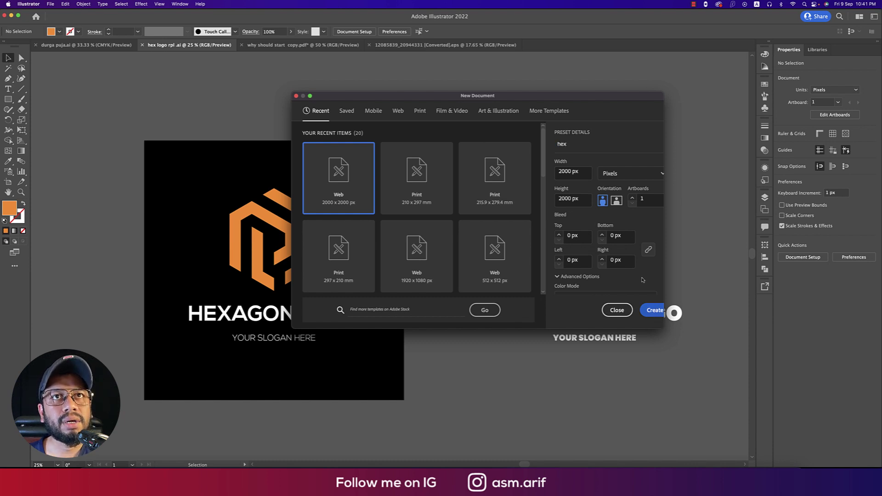
scroll(642, 280, "down", 5)
left_click(597, 214)
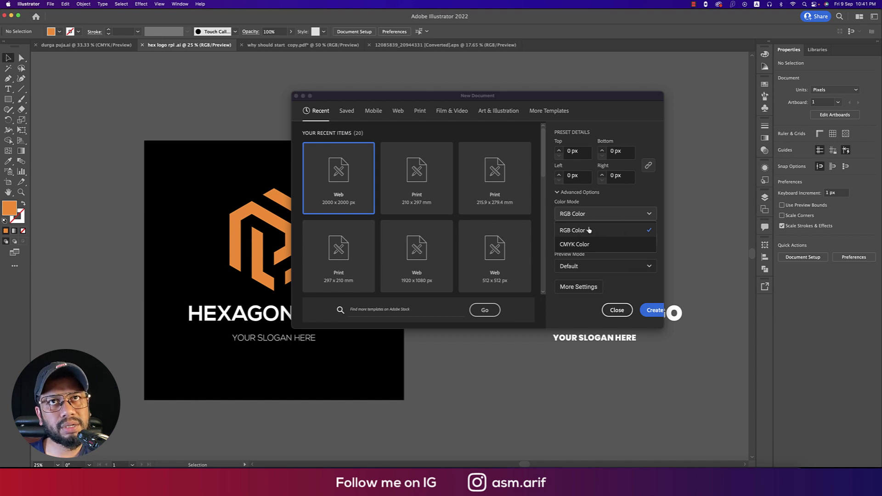
left_click(581, 234)
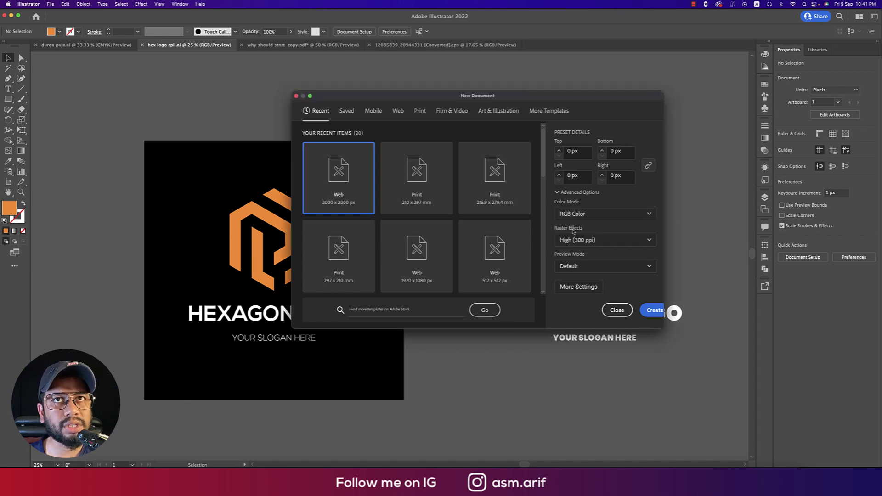
left_click(651, 310)
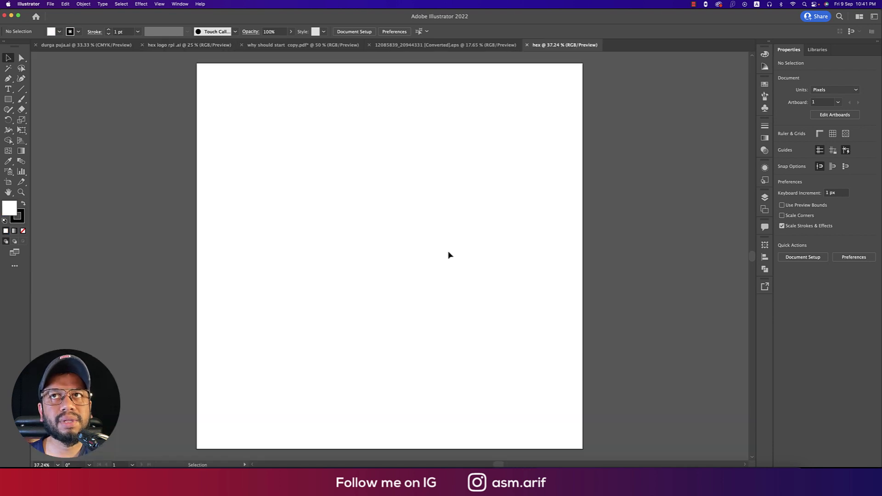
Draw a vertical line segment about 1039 px tall in the left half of the artboard
left_click(21, 88)
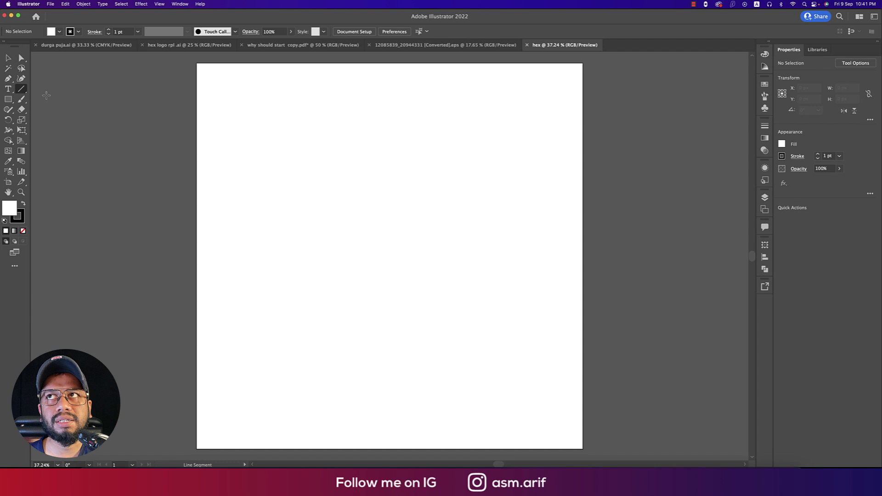
left_click(23, 91)
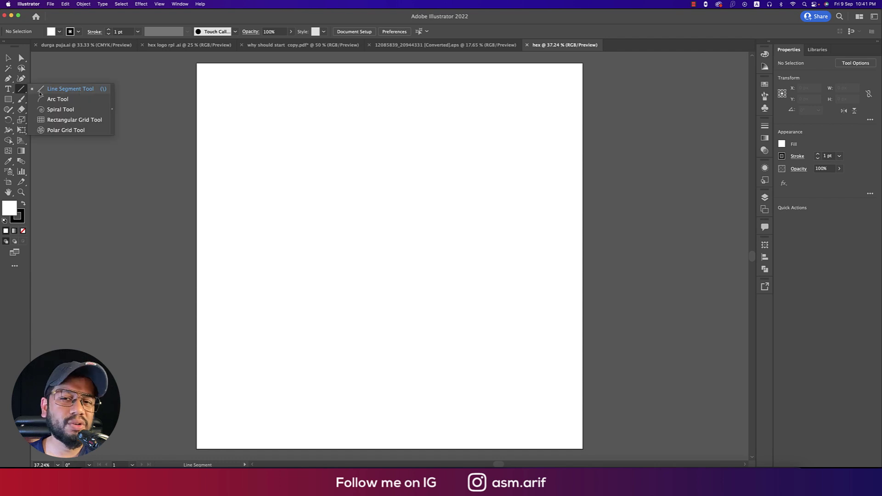
left_click(41, 90)
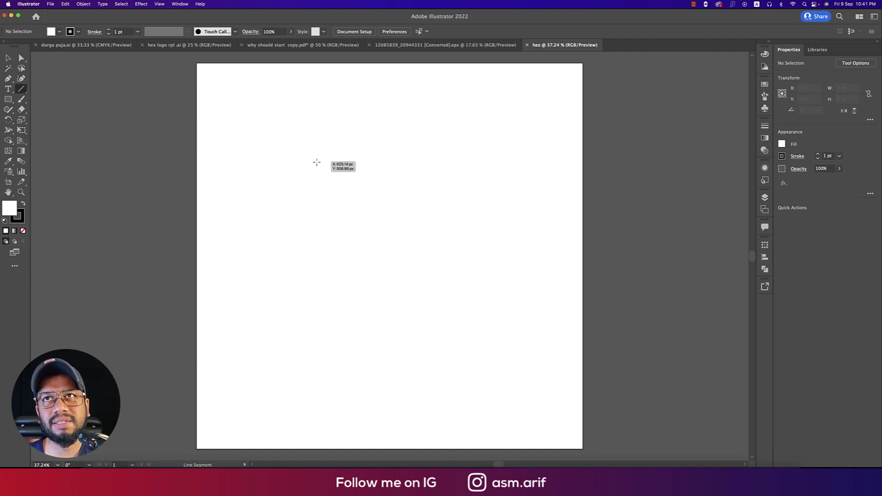
left_click_drag(309, 155, 317, 355)
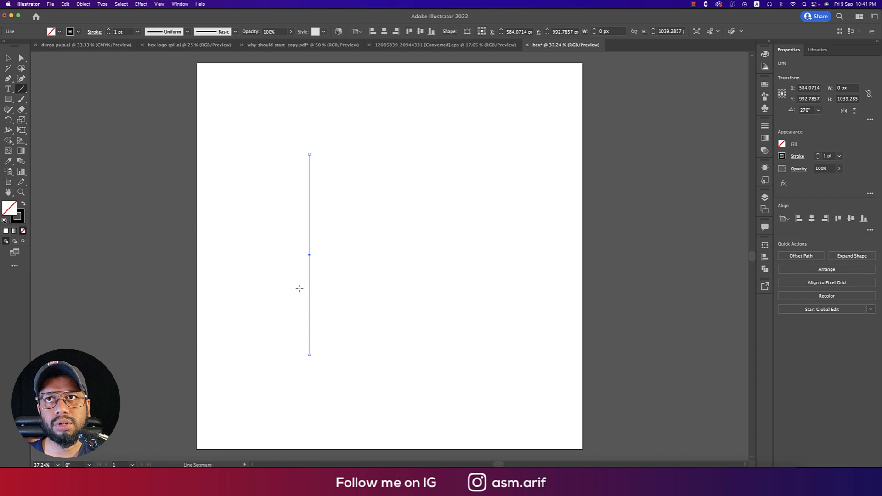
Copy the vertical line about 80 px to its right and repeat the copy until there are eleven evenly spaced lines
key("v")
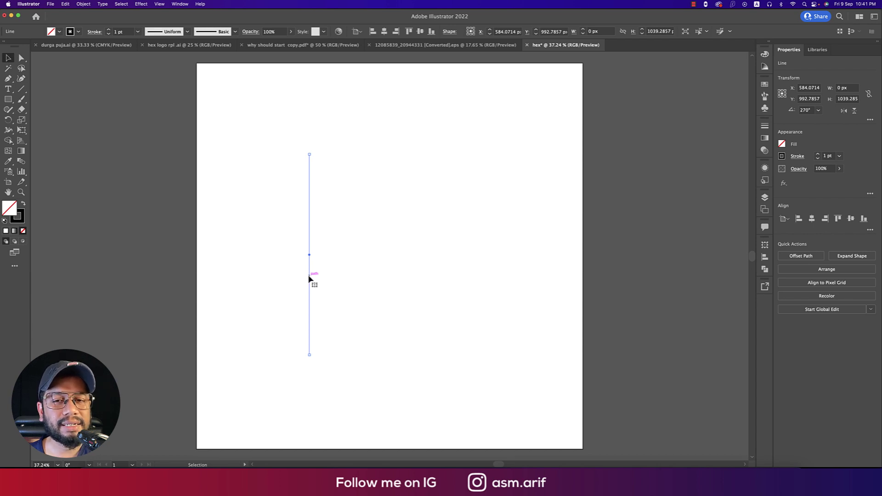
left_click_drag(309, 278, 326, 280)
key("a")
key("super+d")
key("super+d")
key("super+d")
key("super+d")
key("super+d")
key("super+d")
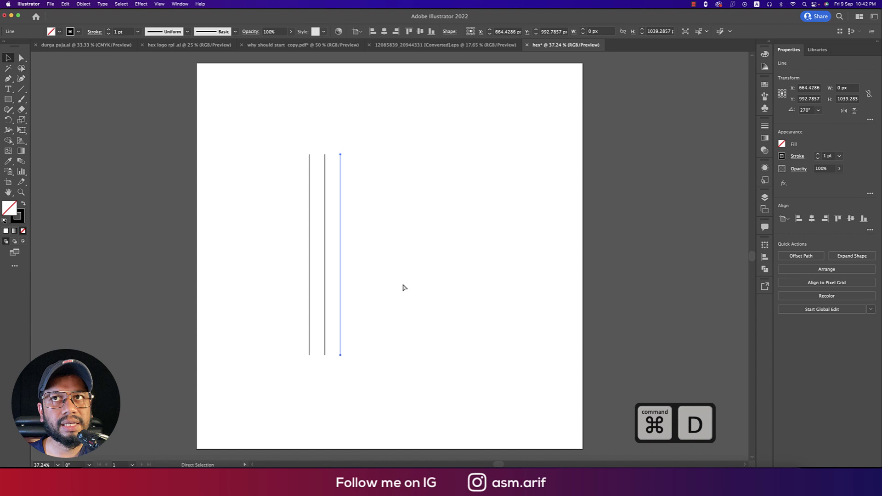
key("super+d")
key("super+d")
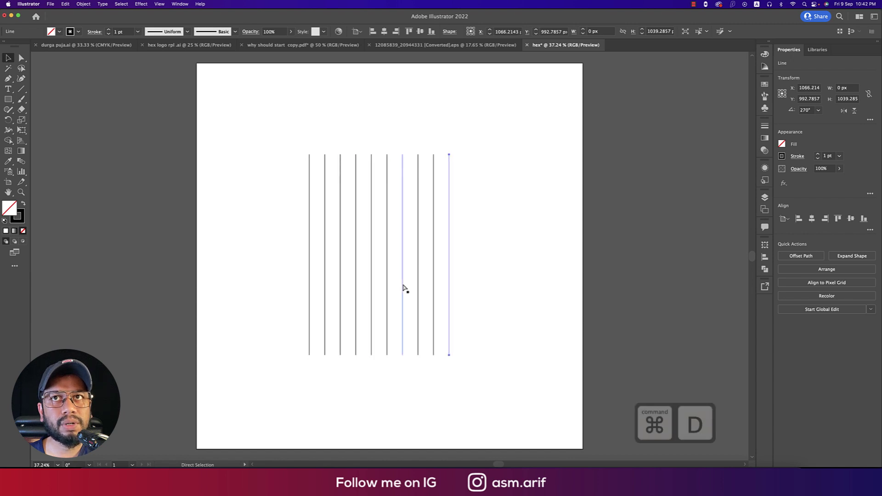
key("super+d")
Delete the rightmost vertical line to leave ten lines
key("v")
left_click(309, 278)
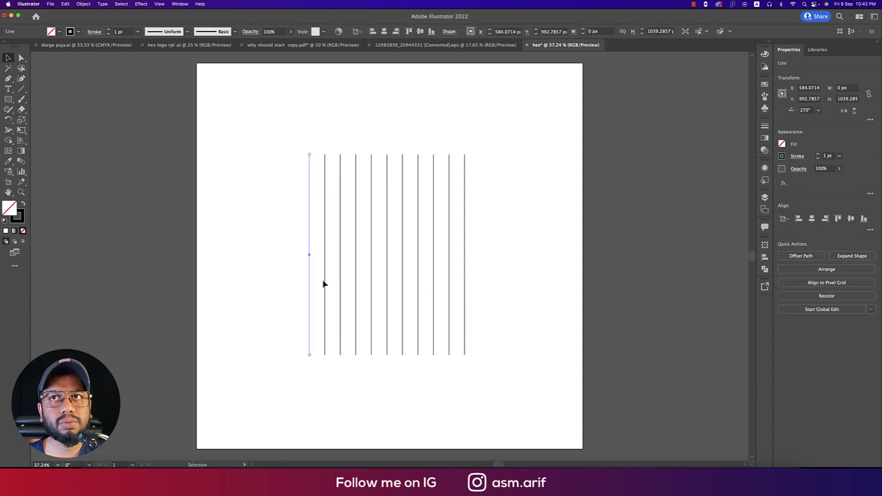
mouse_move(361, 287)
left_mouse_down()
mouse_move(434, 305)
mouse_move(451, 327)
mouse_move(162, 276)
left_mouse_up()
key("BackSpace")
Paste a copy of all ten vertical lines in front and set the copy's rotation to 120°
key("a")
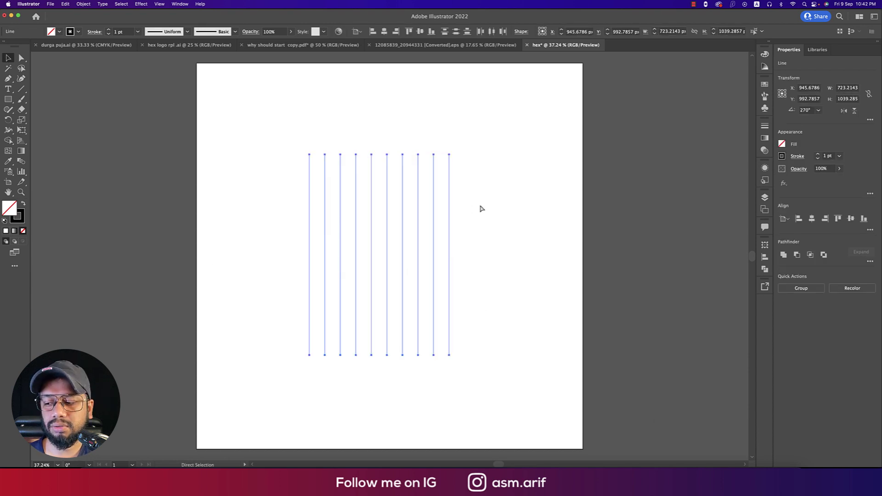
key("super+f")
key("v")
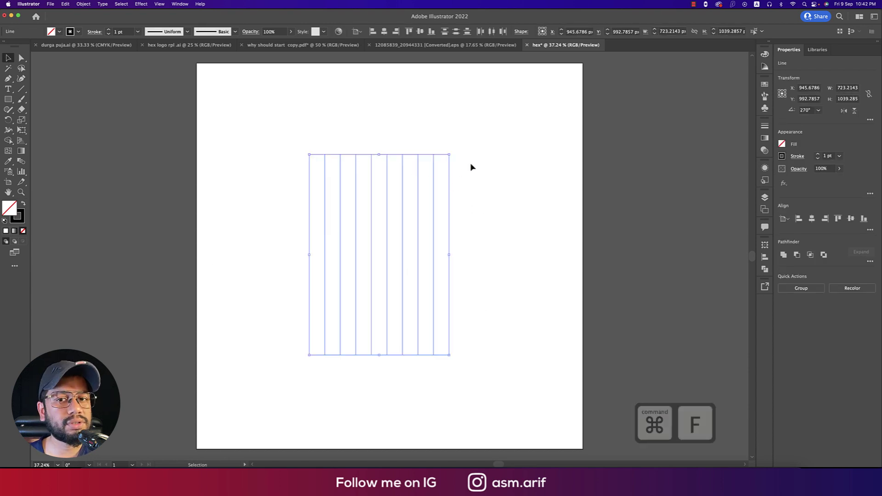
left_click(818, 110)
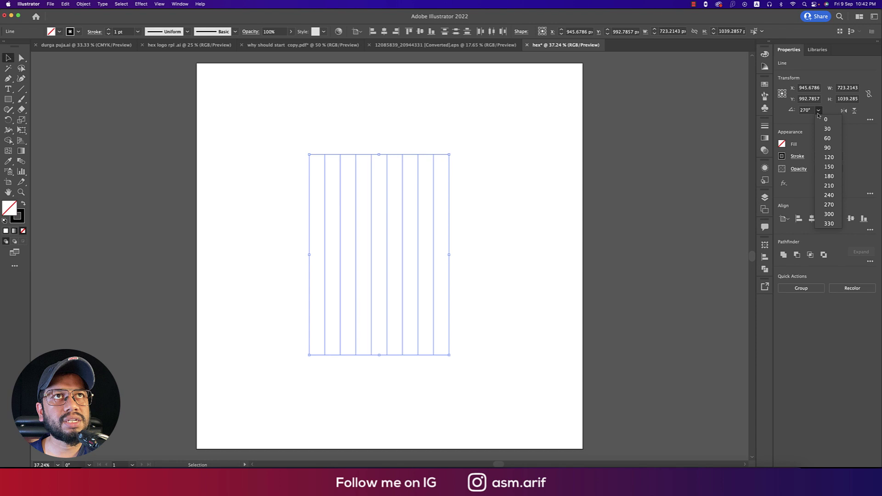
left_click(828, 157)
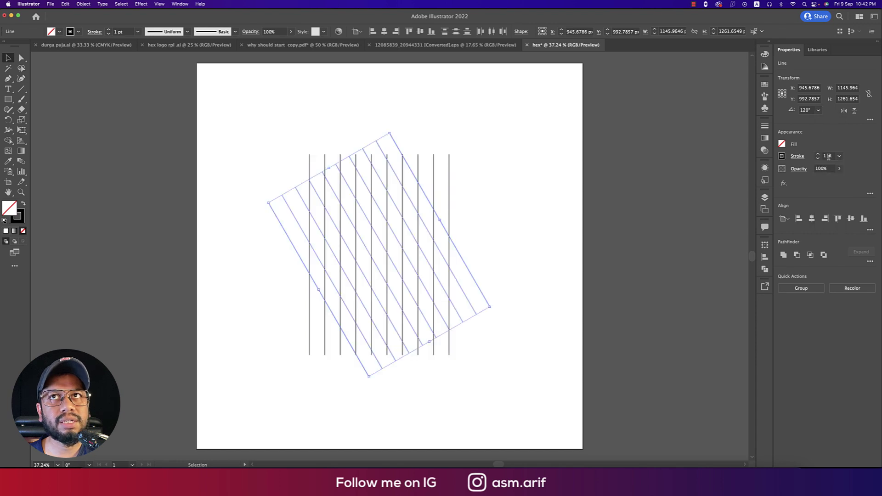
Paste two more copies of the line set in front, one rotated to 180° and the other to 240°
key("super+c")
key("super+f")
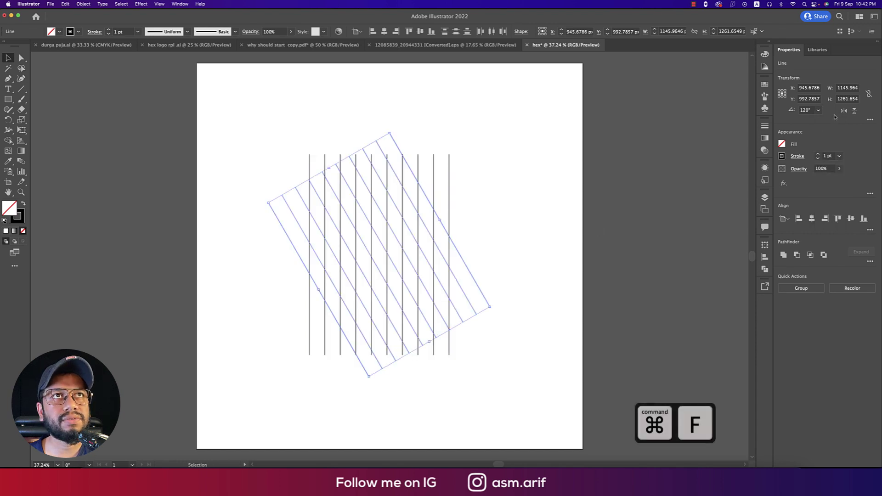
left_click(818, 111)
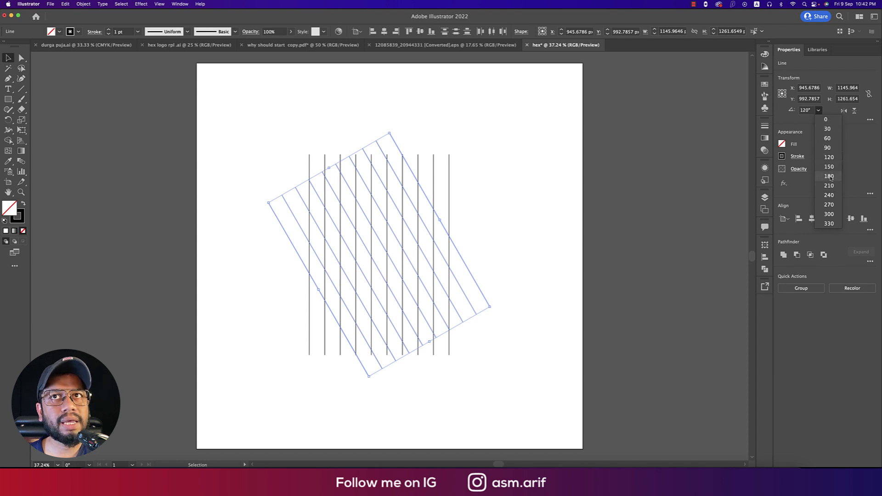
left_click(829, 176)
key("super+f")
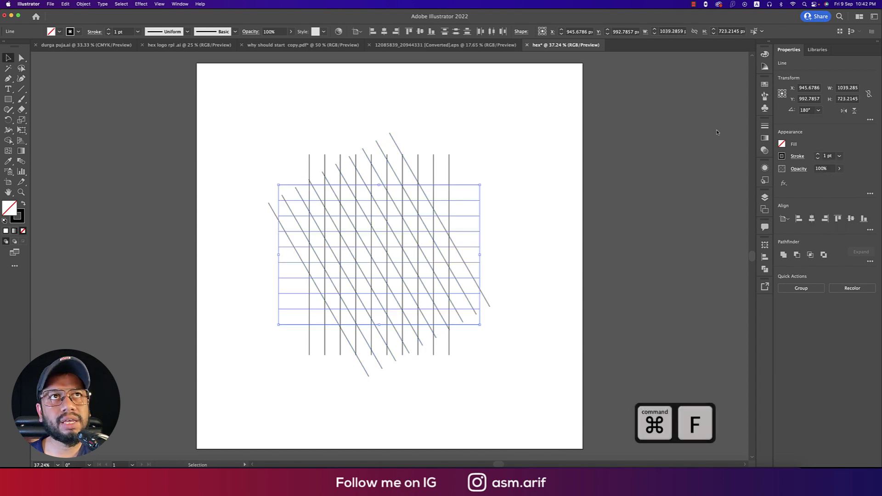
left_click(819, 111)
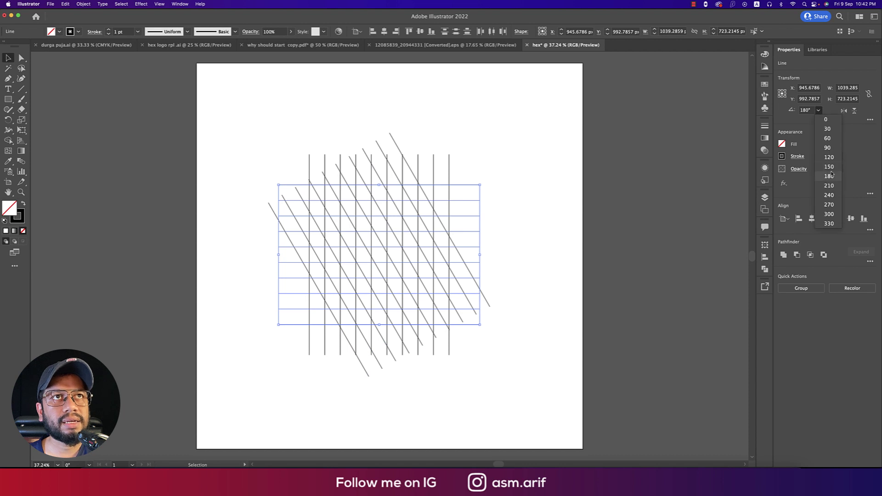
left_click(830, 195)
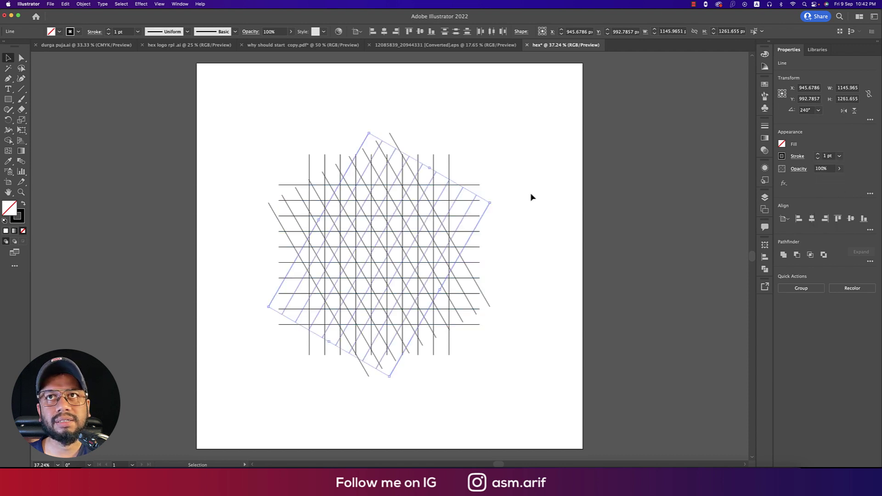
Rotate the whole line grid 90° and scale it up from its centre to about 1680 x 1526 px
left_click(508, 187)
left_click_drag(244, 132, 533, 357)
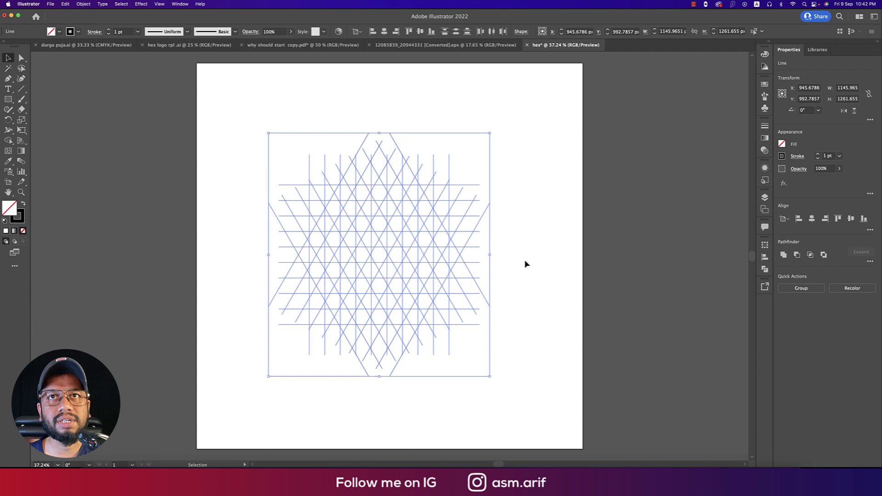
left_click_drag(492, 254, 384, 164)
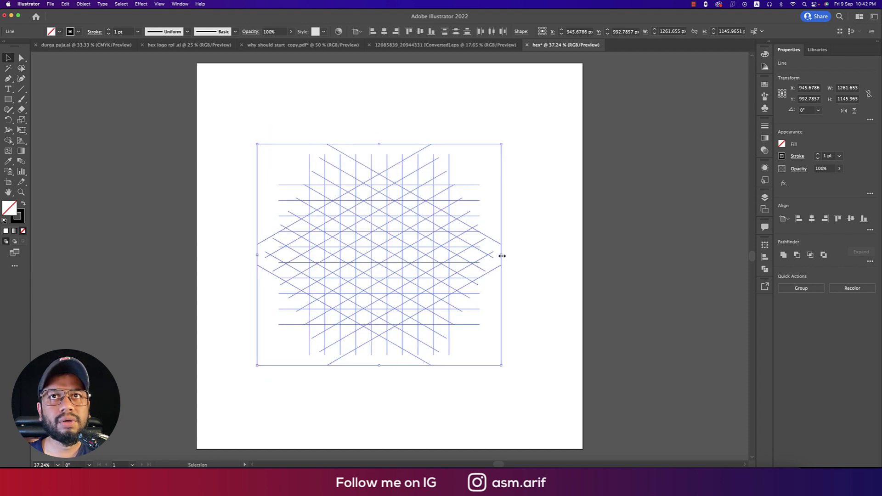
left_click_drag(501, 254, 542, 256)
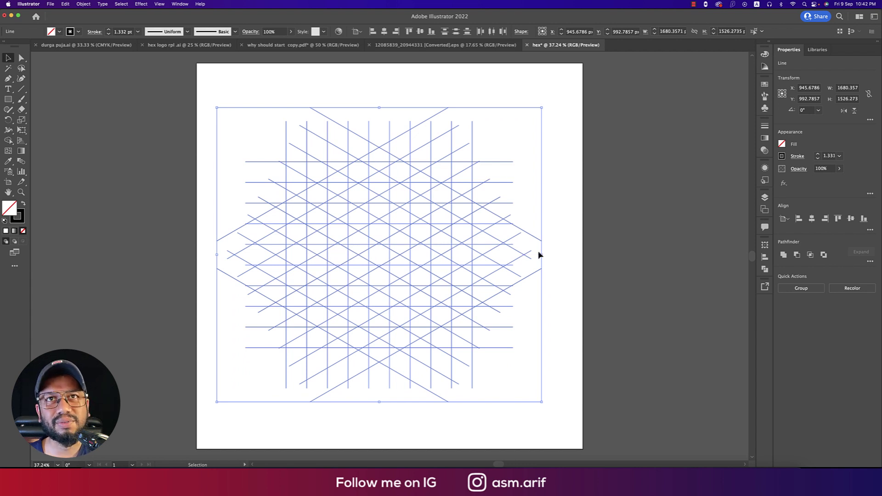
Group all the grid lines and ready the Shape Builder tool with a black fill and no stroke
key("a")
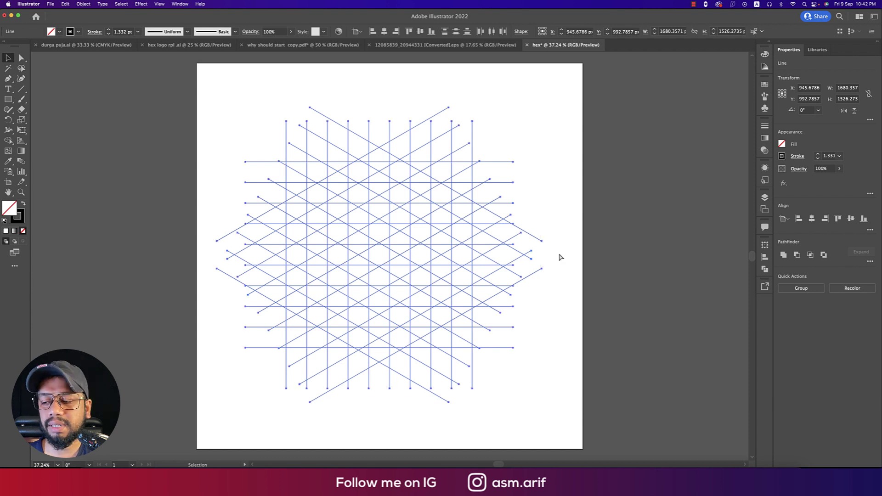
key("super+g")
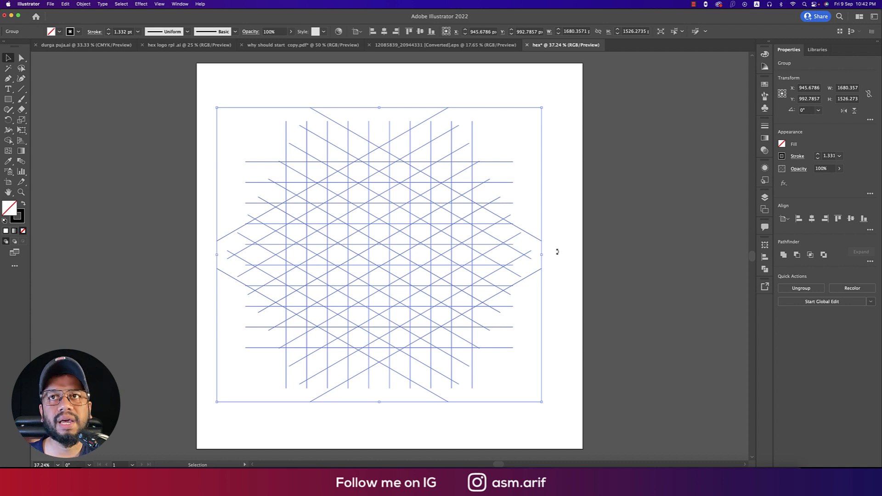
left_click(8, 141)
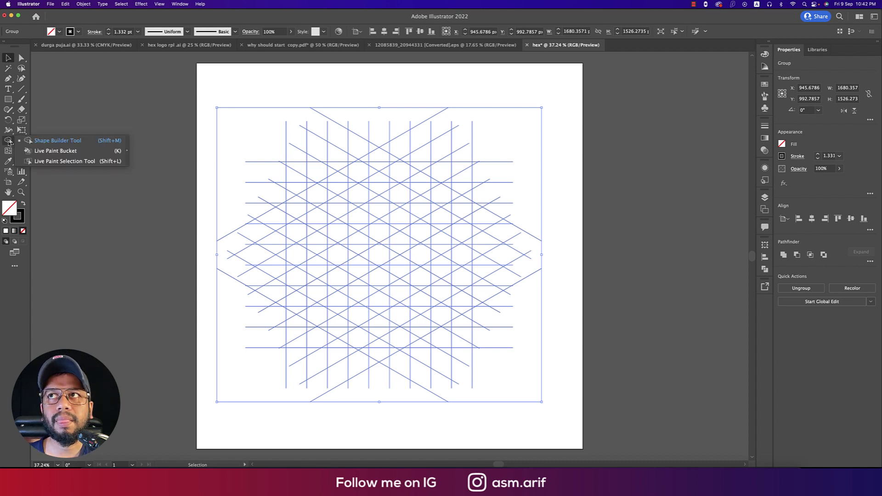
left_click(33, 144)
left_click(24, 207)
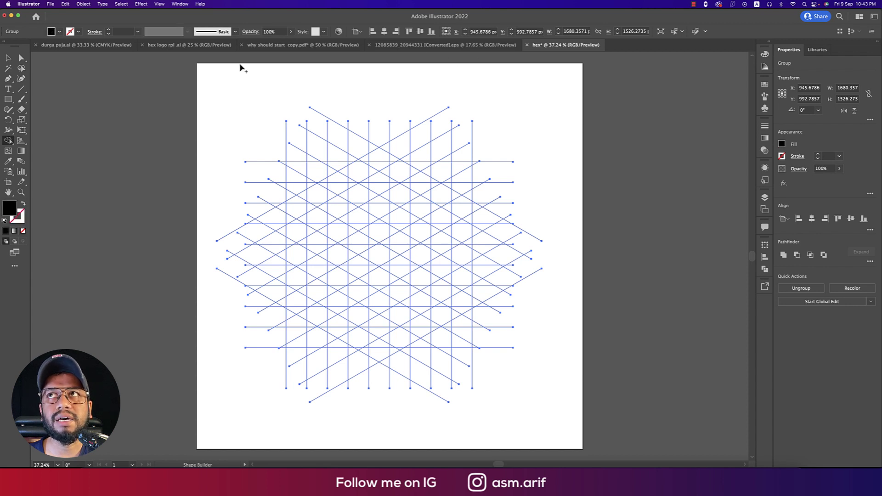
Bring the orange hexagon logo from the hex logo rpl document into the hex document as a reference beside the artboard
left_click(189, 45)
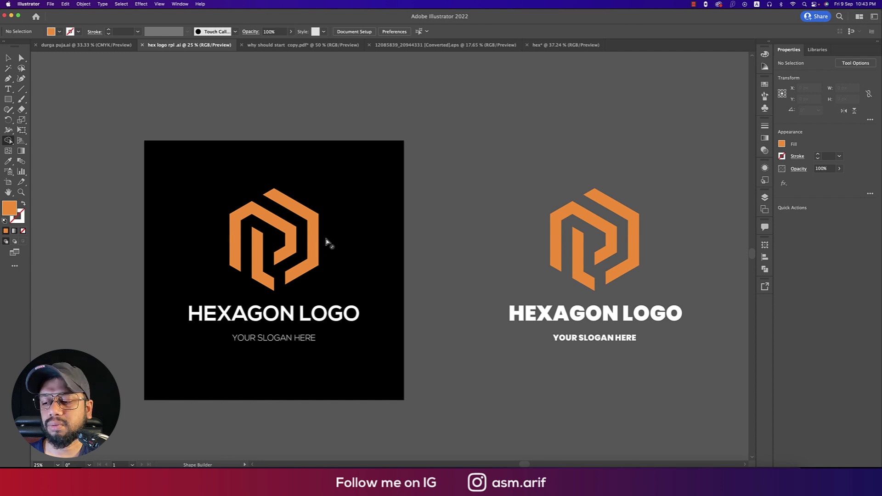
key("v")
left_click_drag(322, 250, 266, 287)
scroll(218, 286, "left", 2)
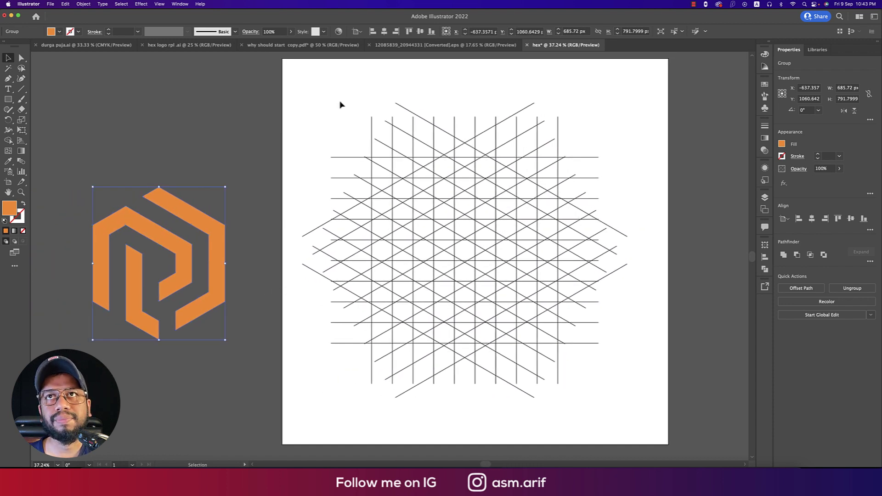
Merge the grid cells of the leftmost column with Shape Builder into a vertical bar, using a black fill and no stroke
left_click_drag(341, 103, 623, 412)
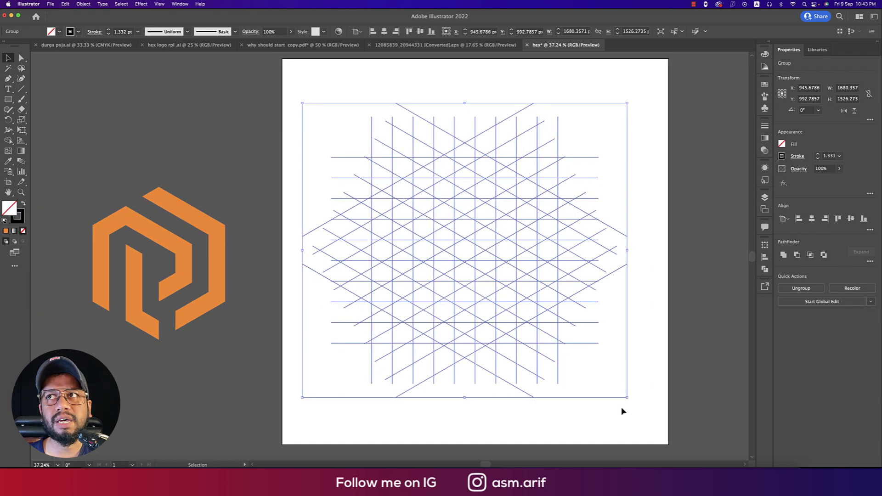
left_click(8, 140)
left_click(22, 204)
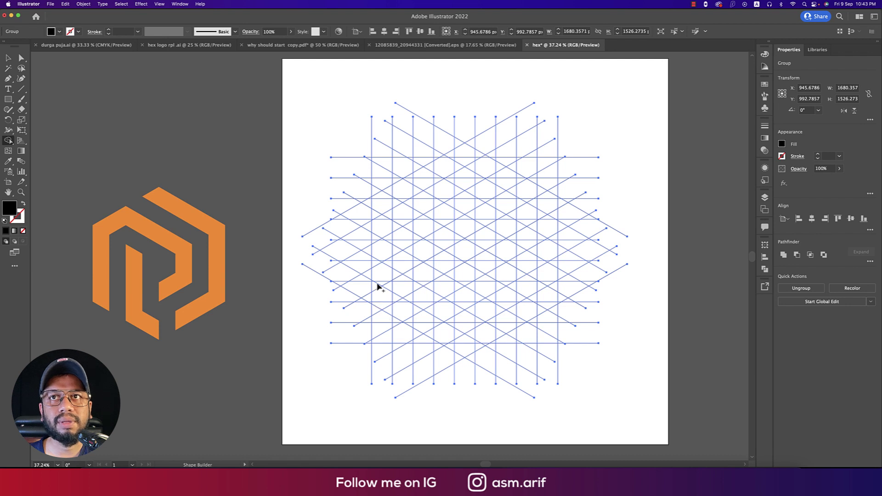
left_click_drag(383, 307, 380, 198)
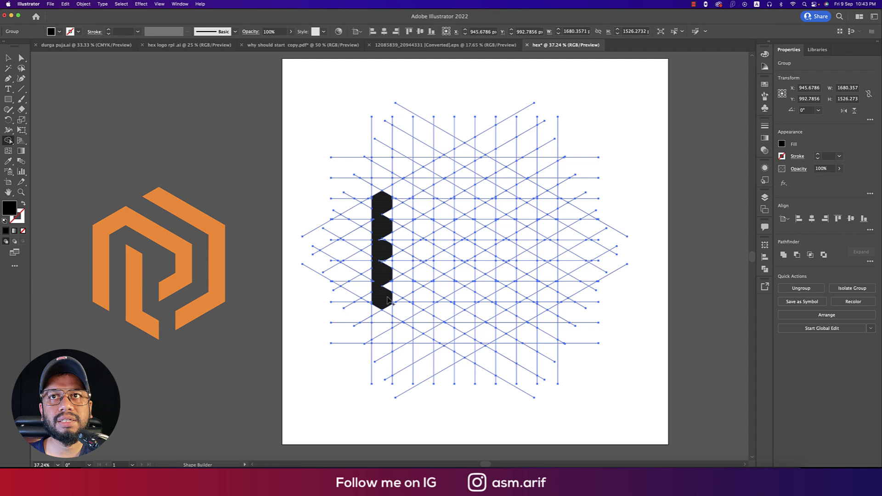
left_click_drag(386, 280, 388, 298)
left_click_drag(387, 251, 387, 273)
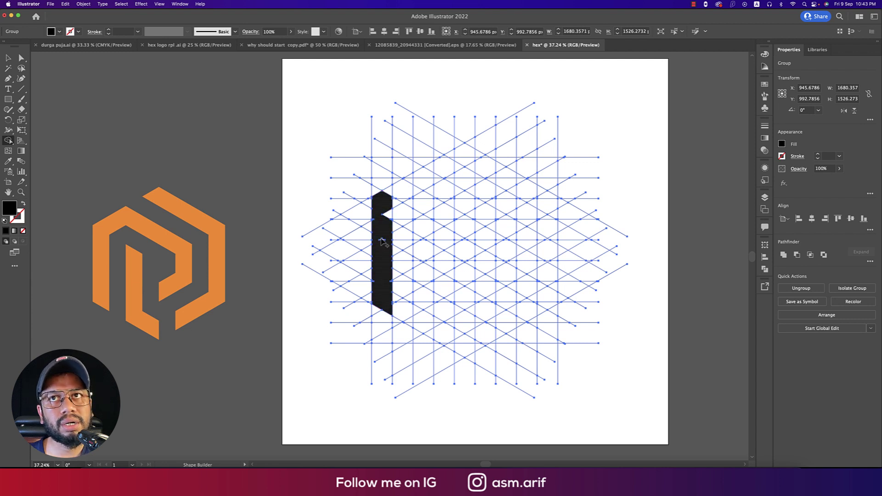
left_click(386, 244)
left_click(391, 223)
Merge the small leftover slivers along both edges of the vertical bar into it
scroll(394, 187, "up", 6)
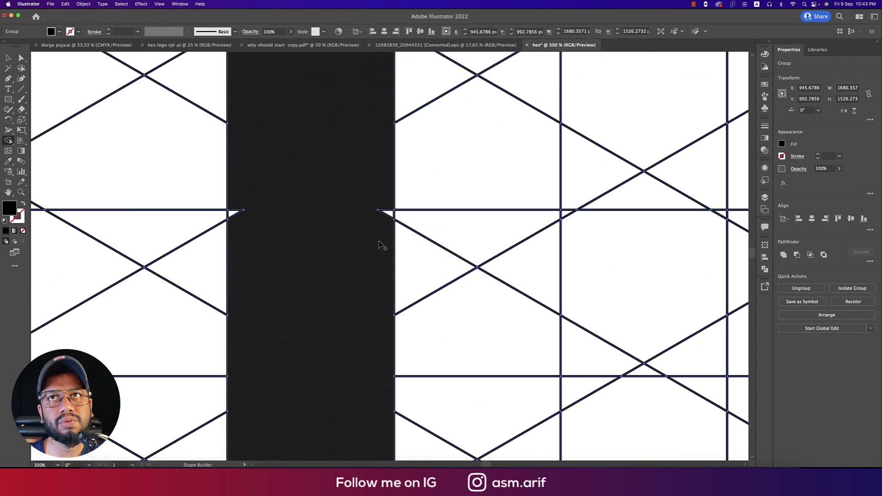
left_click_drag(389, 213, 383, 239)
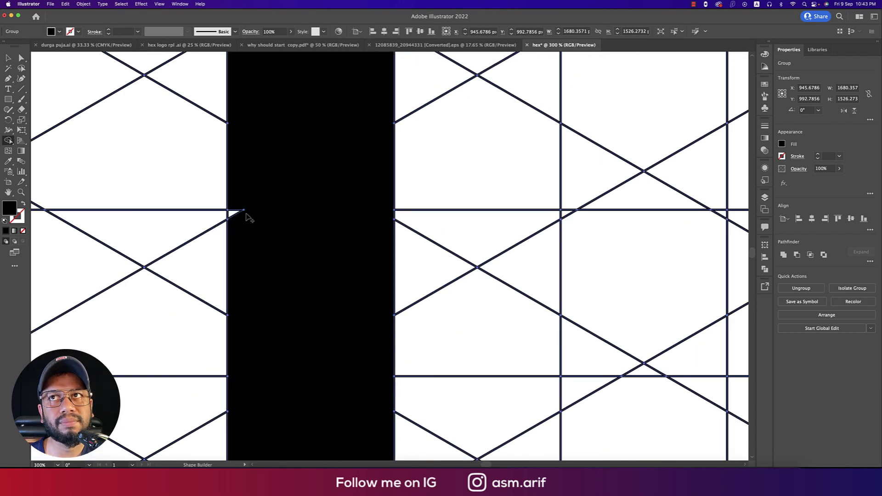
left_click_drag(236, 213, 253, 229)
key("space")
left_click_drag(320, 358, 332, 137)
key("space")
left_click_drag(366, 379, 365, 180)
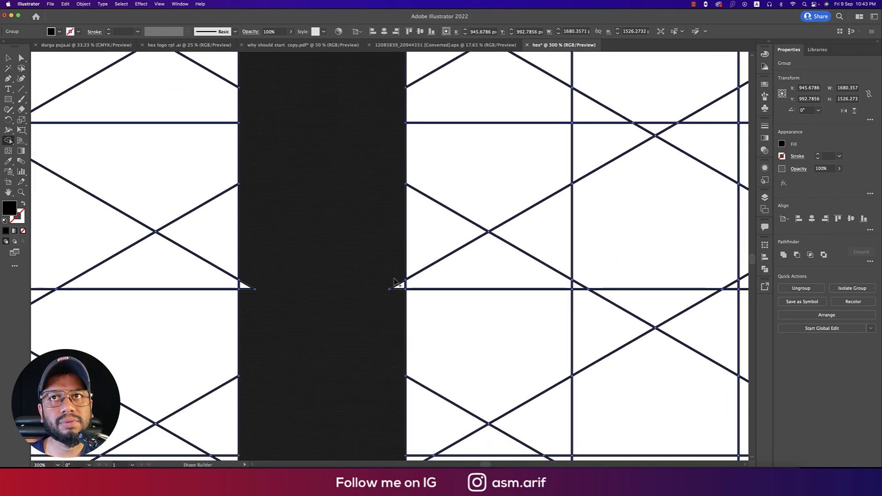
left_click_drag(400, 272, 384, 297)
left_click_drag(244, 283, 276, 300)
scroll(350, 300, "down", 6)
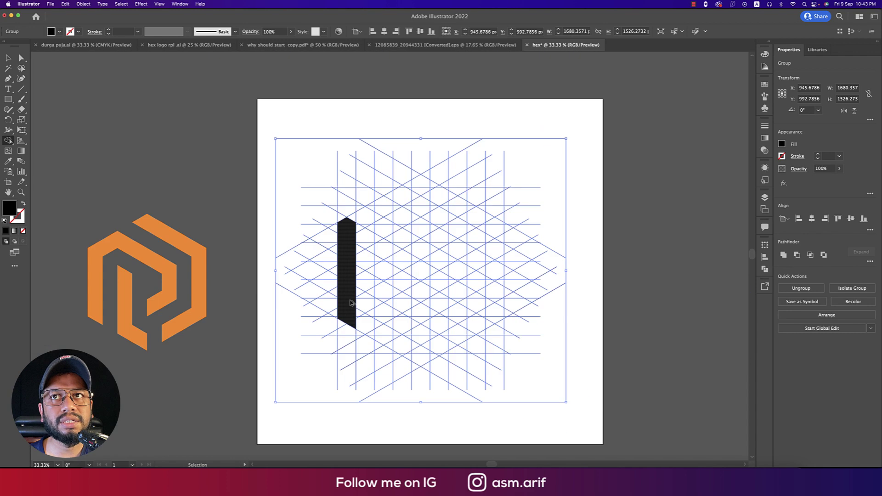
left_click_drag(369, 214, 348, 233)
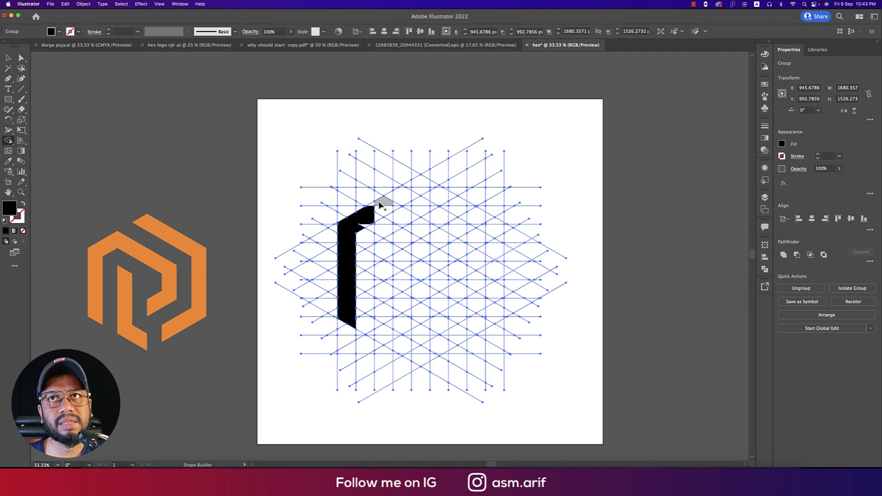
key("super+z")
key("super+z")
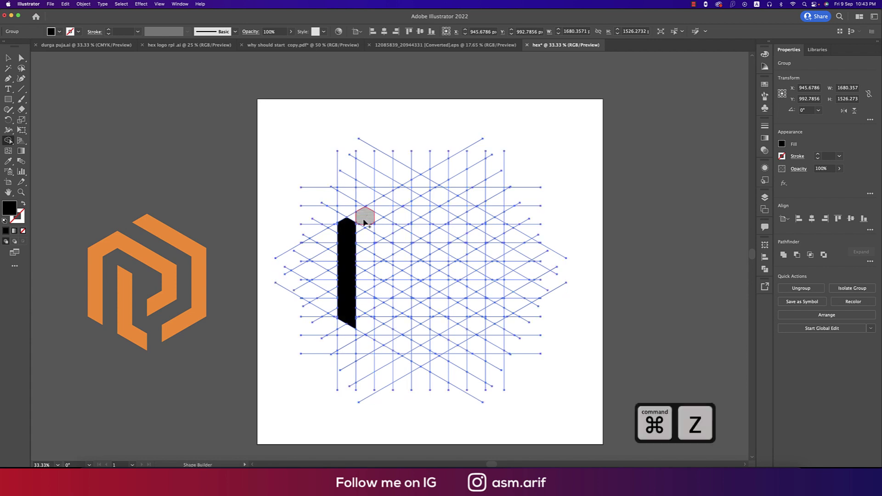
Extend the vertical bar through the roof-shaped and right-hand grid cells into a narrow P shape six columns wide
mouse_move(364, 219)
left_mouse_down()
mouse_move(390, 204)
mouse_move(394, 219)
mouse_move(436, 242)
mouse_move(441, 267)
mouse_move(426, 294)
left_mouse_up()
key("super+z")
key("super+z")
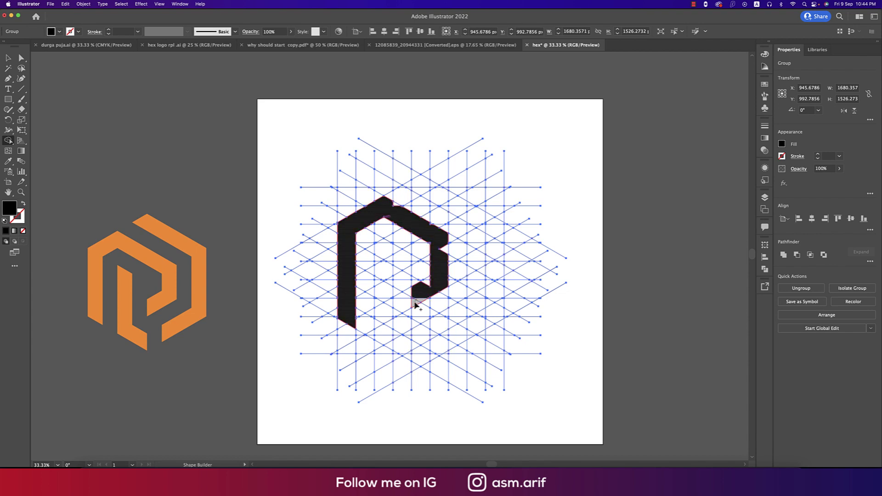
key("super+z")
key("super+z")
key("super+z")
key("super+equal")
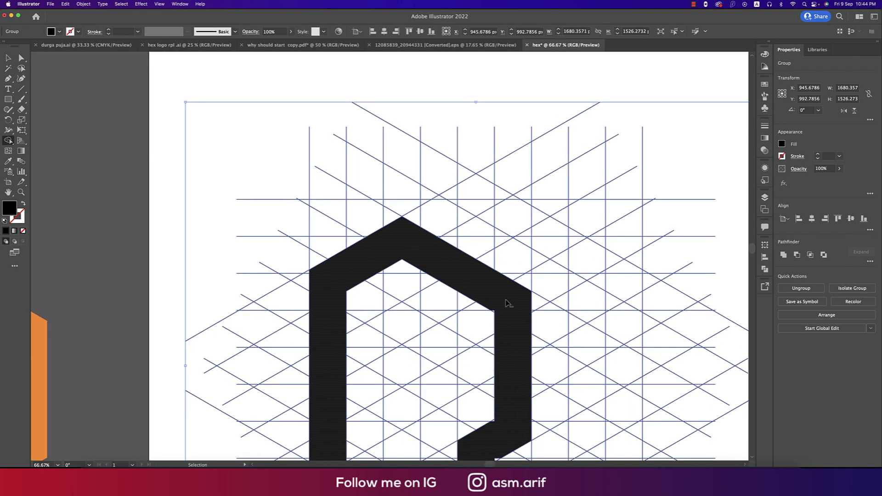
Fill the remaining notches along the narrow P shape's edges and undo the extra cell at the end of its lower arm
scroll(494, 310, "up", 1)
scroll(507, 315, "down", 6)
key("super+z")
key("super+z")
key("super+z")
scroll(505, 338, "up", 4)
left_click_drag(510, 301, 469, 339)
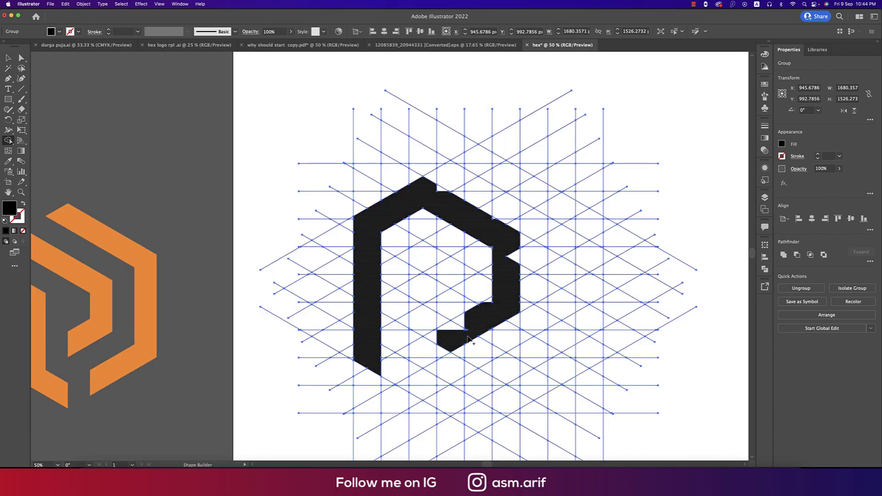
key("super+minus")
key("super+z")
key("super+equal")
key("super+equal")
key("super+equal")
key("super+equal")
key("super+equal")
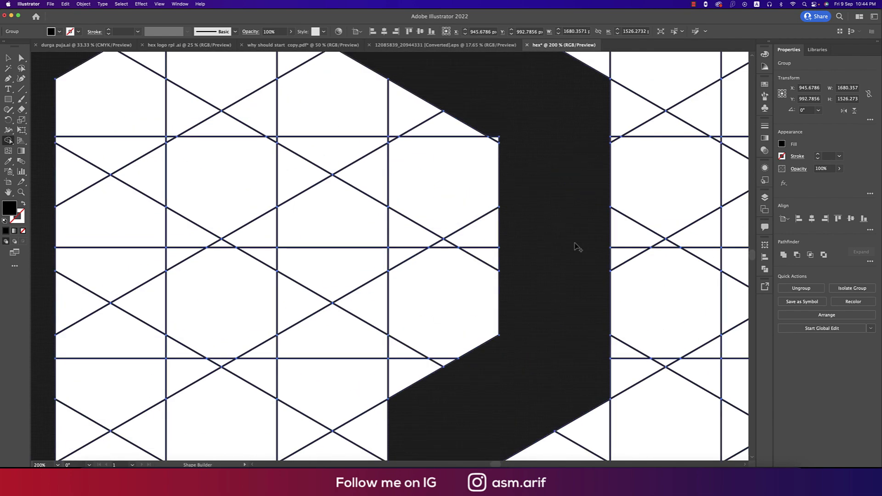
scroll(576, 247, "up", 5)
key("super+z")
scroll(504, 279, "up", 5)
scroll(504, 280, "left", 5)
scroll(571, 234, "down", 5)
scroll(456, 239, "down", 2)
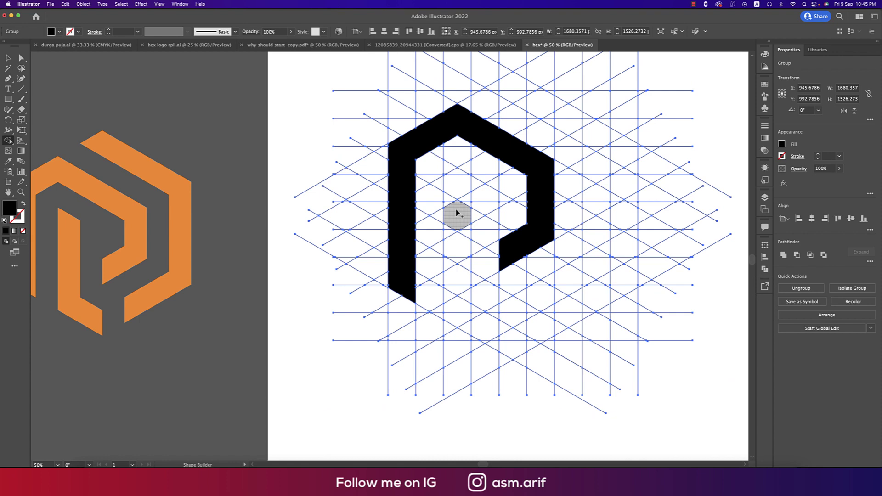
Try to merge grid cells into an L-shaped bar inside the narrow P shape and an outer bar around it
mouse_move(458, 203)
left_mouse_down()
mouse_move(457, 229)
mouse_move(506, 347)
mouse_move(457, 231)
mouse_move(455, 247)
left_mouse_up()
scroll(463, 253, "up", 5)
scroll(419, 370, "down", 8)
scroll(561, 312, "down", 4)
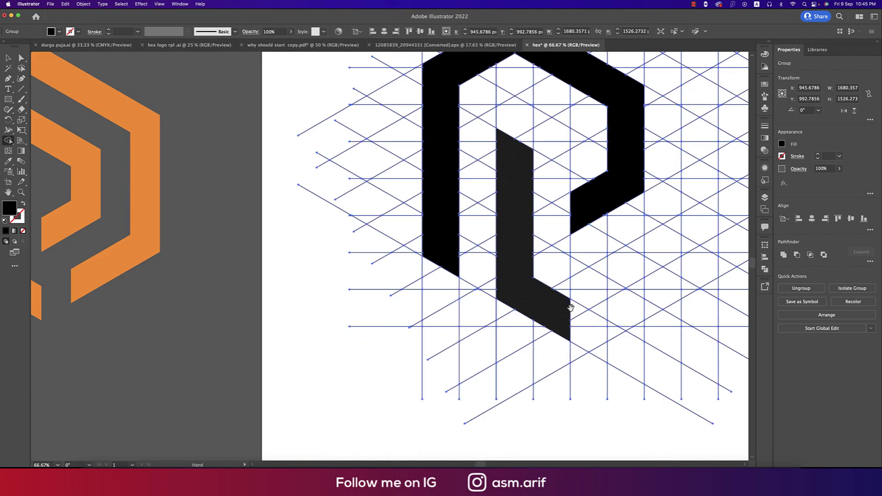
scroll(552, 312, "right", 4)
scroll(489, 329, "down", 2)
left_click_drag(467, 337, 506, 305)
mouse_move(434, 178)
left_mouse_down()
mouse_move(506, 222)
mouse_move(508, 301)
left_mouse_up()
Undo the inner L-shaped bar and the outer bar, back to the narrow P shape alone
key("super+z")
key("super+z")
key("super+z")
key("super+z")
key("super+z")
key("super+z")
key("super+z")
key("super+z")
key("super+z")
key("super+z")
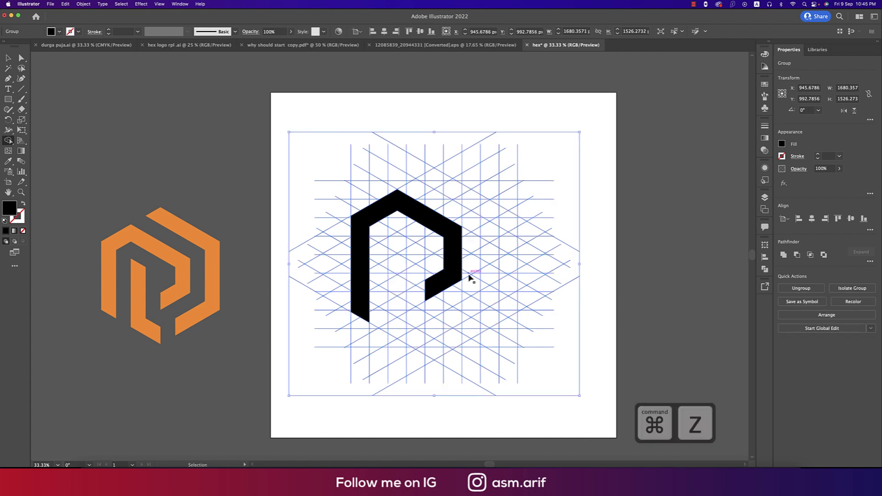
Rebuild the P shape with its right arm one grid column further out, seven columns wide
mouse_move(472, 261)
left_mouse_down()
mouse_move(469, 290)
mouse_move(451, 305)
left_mouse_up()
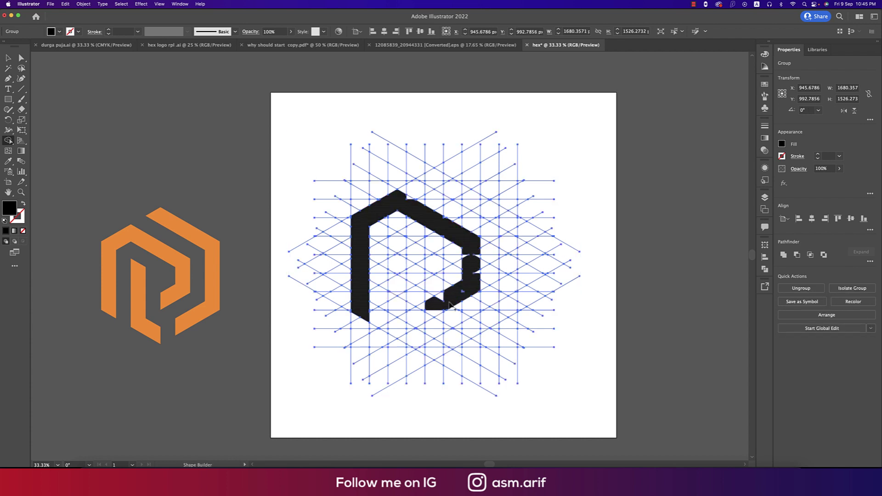
key("super+z")
mouse_move(473, 251)
left_mouse_down()
mouse_move(447, 309)
mouse_move(431, 303)
mouse_move(427, 317)
left_mouse_up()
key("super+z")
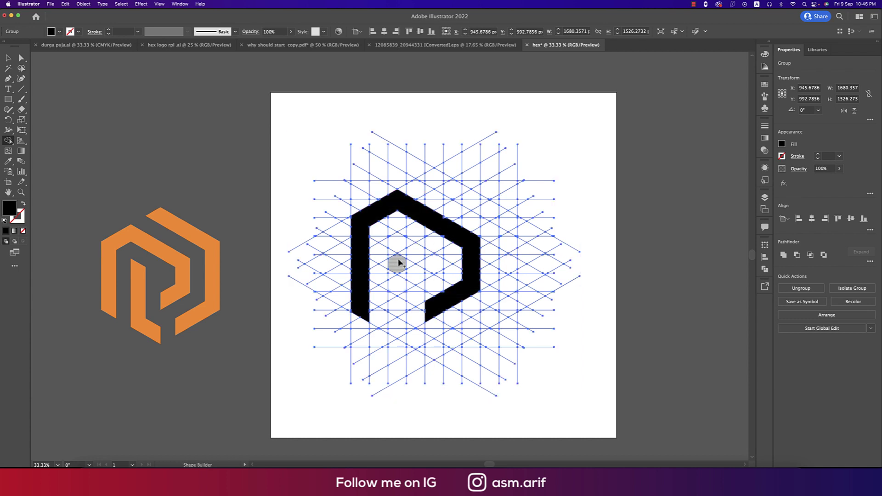
Merge grid cells into an inner L-shaped bar and an outer bar wrapping the P shape's right side, closing the outer bar's gaps
mouse_move(393, 258)
left_mouse_down()
mouse_move(424, 352)
mouse_move(509, 309)
mouse_move(509, 214)
left_mouse_up()
left_click_drag(433, 177, 507, 220)
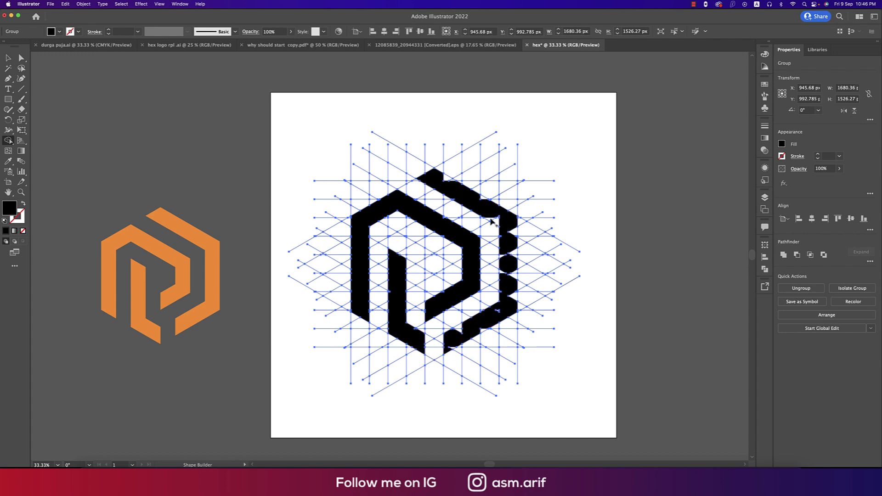
scroll(509, 197, "up", 3)
key("super+z")
scroll(505, 321, "down", 5)
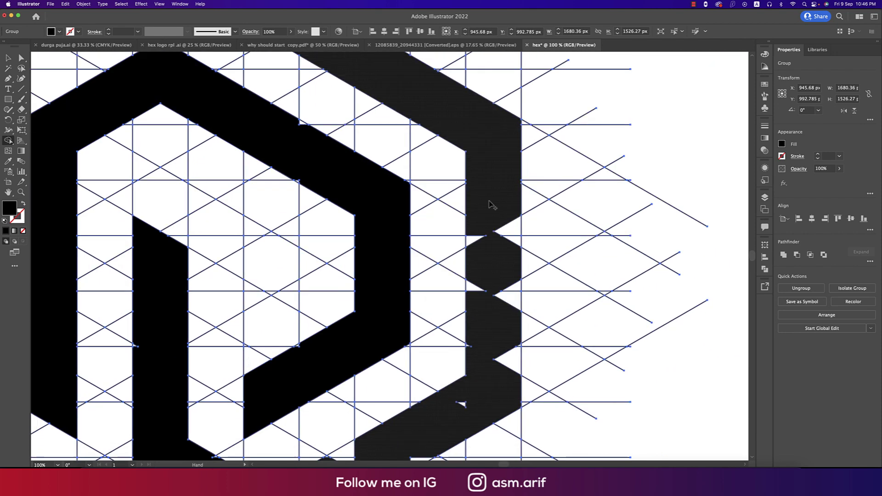
left_click_drag(505, 321, 509, 236)
left_click_drag(511, 243, 525, 249)
left_click_drag(483, 298, 469, 306)
mouse_move(379, 368)
left_mouse_down()
mouse_move(447, 285)
mouse_move(395, 332)
left_mouse_up()
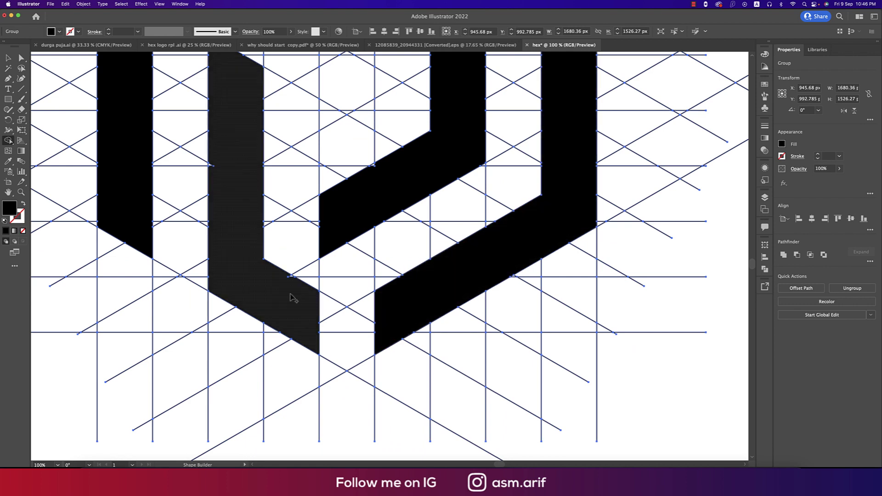
Clean up the remaining slivers along the edges of the black logo shapes
left_click_drag(301, 294, 420, 385)
key("super+z")
scroll(501, 262, "down", 1)
scroll(497, 145, "up", 6)
left_click_drag(500, 148, 482, 270)
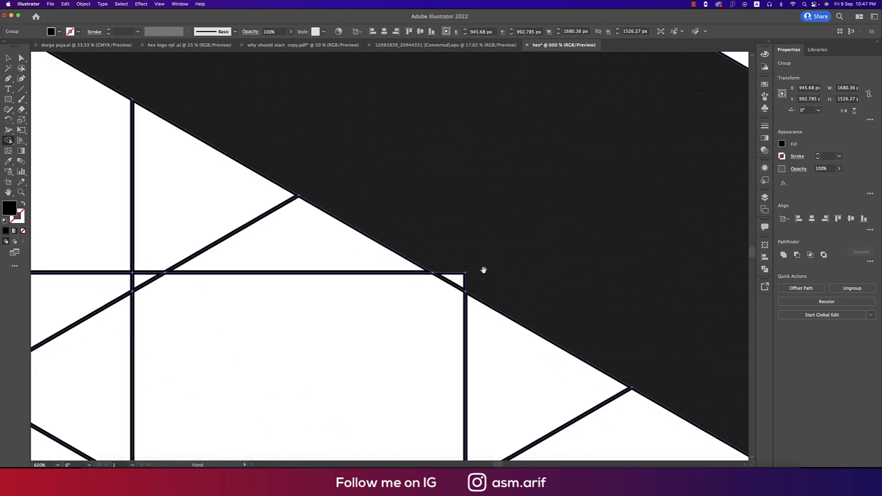
scroll(486, 277, "down", 5)
scroll(488, 281, "down", 5)
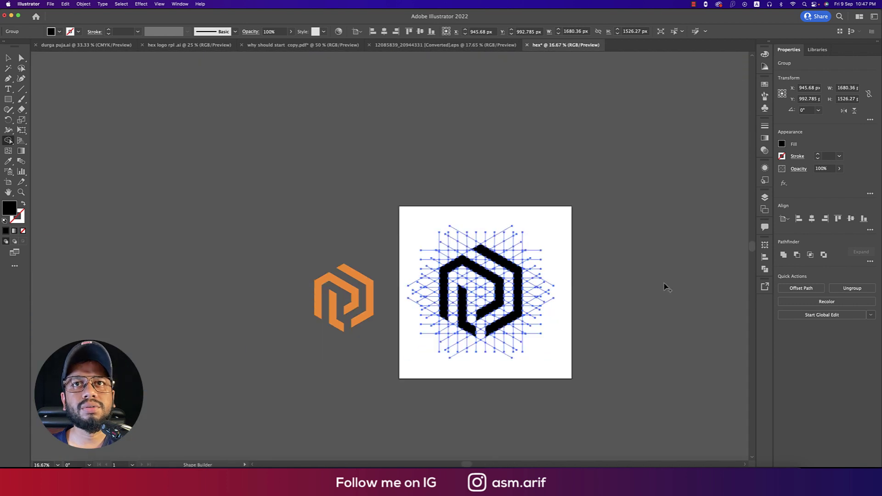
Select all the thin grid lines by their matching appearance with the Magic Wand and delete them
left_click(9, 58)
left_click(257, 183)
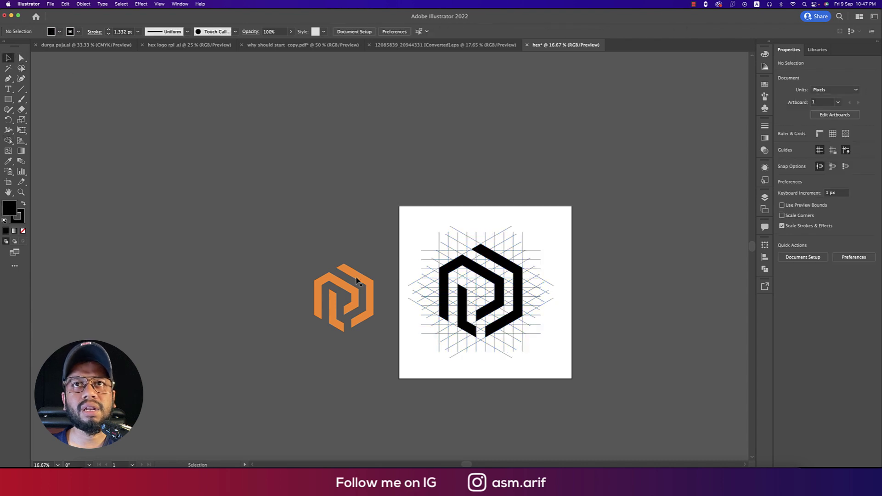
scroll(523, 296, "up", 4)
scroll(523, 299, "down", 2)
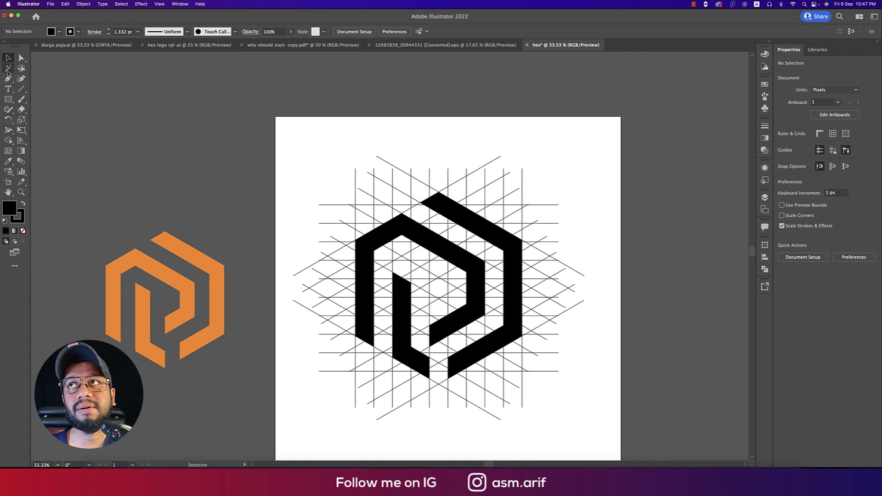
left_click(8, 69)
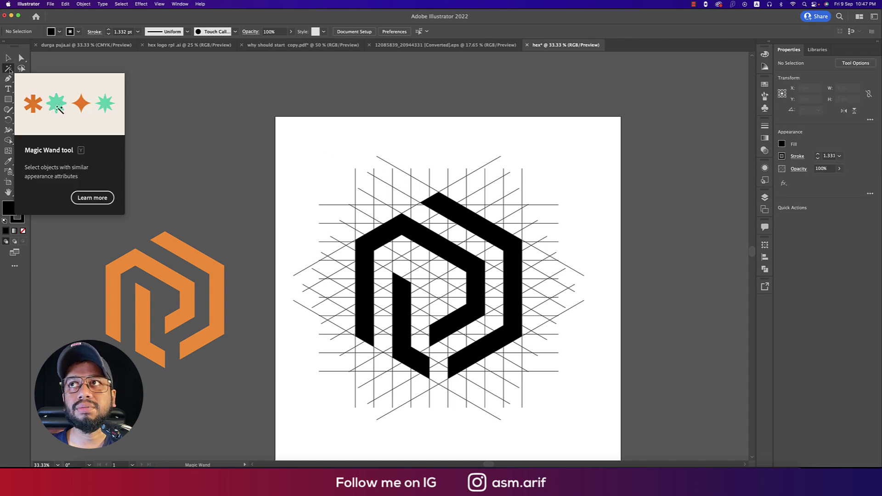
left_click(397, 169)
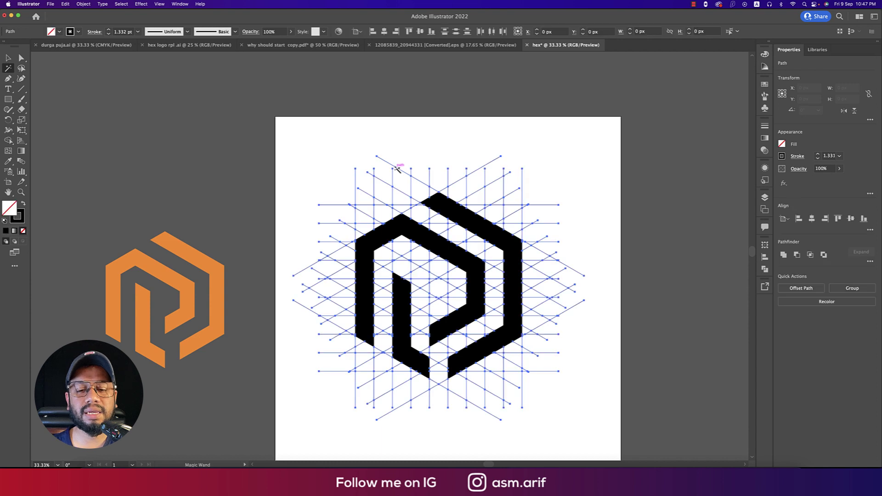
key("BackSpace")
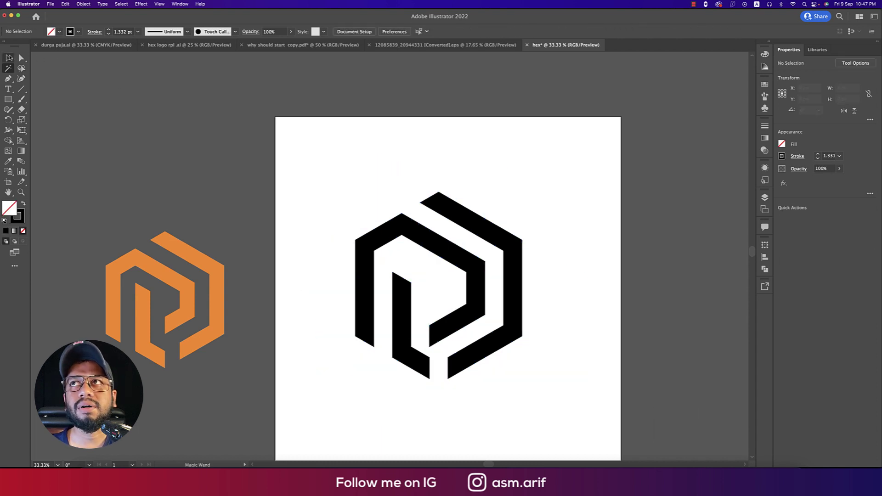
Select the finished black hexagon logo group and copy it
key("v")
left_click_drag(333, 159, 567, 388)
scroll(542, 244, "down", 5)
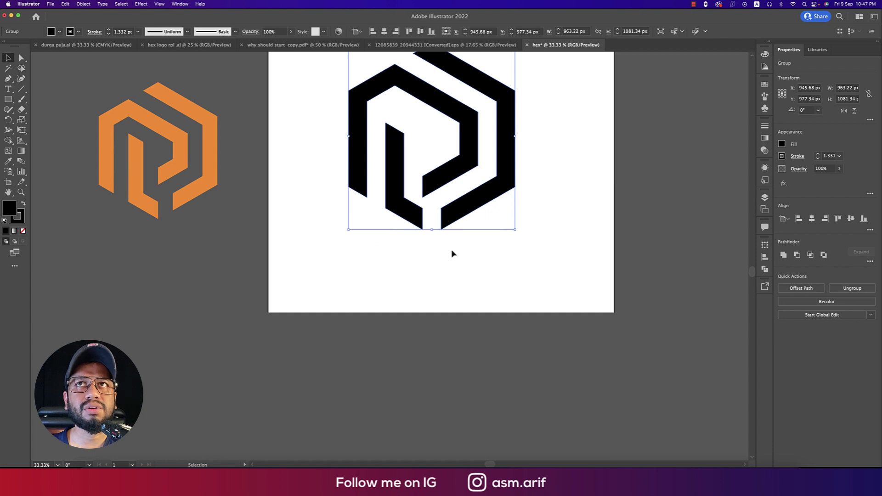
scroll(496, 260, "up", 2)
key("a")
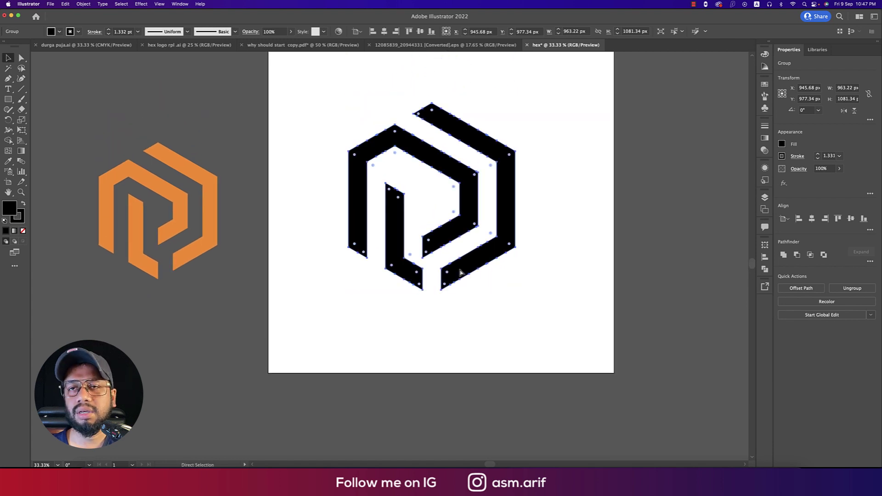
key("super+c")
key("v")
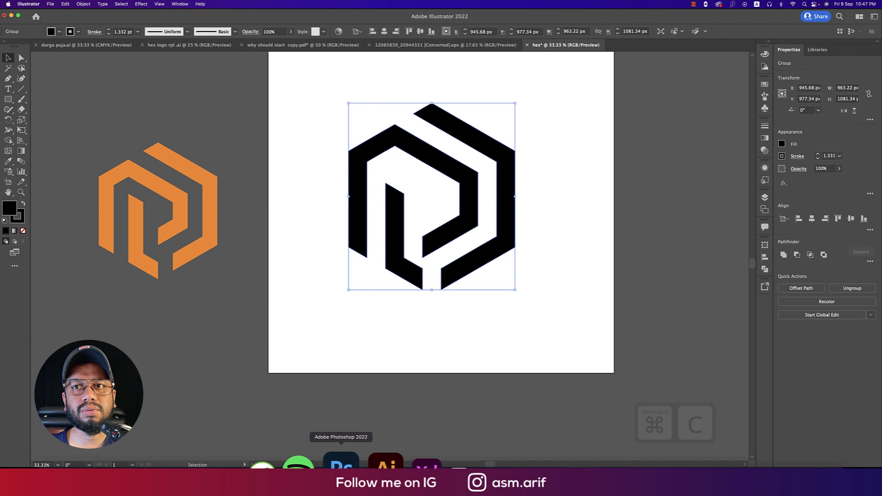
Switch to Photoshop, open the contents of the "Your text here (Double click)" smart object and delete its existing logo layer
left_click(341, 465)
double_click(694, 88)
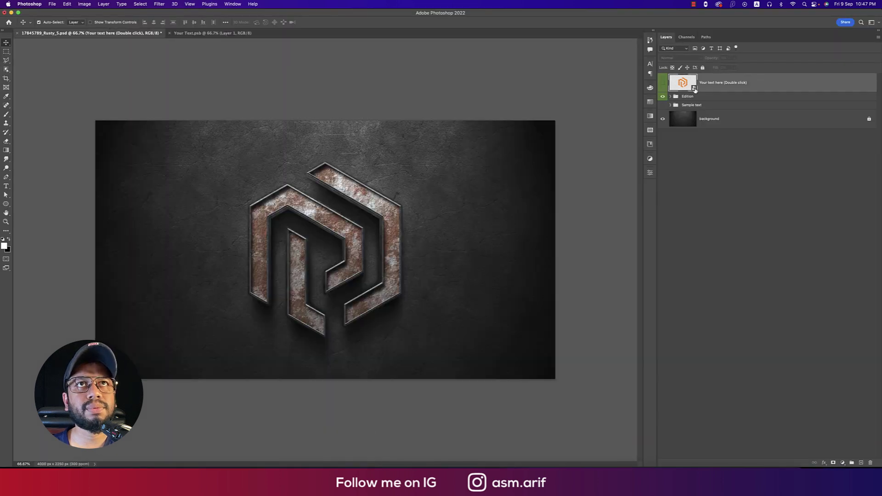
key("Delete")
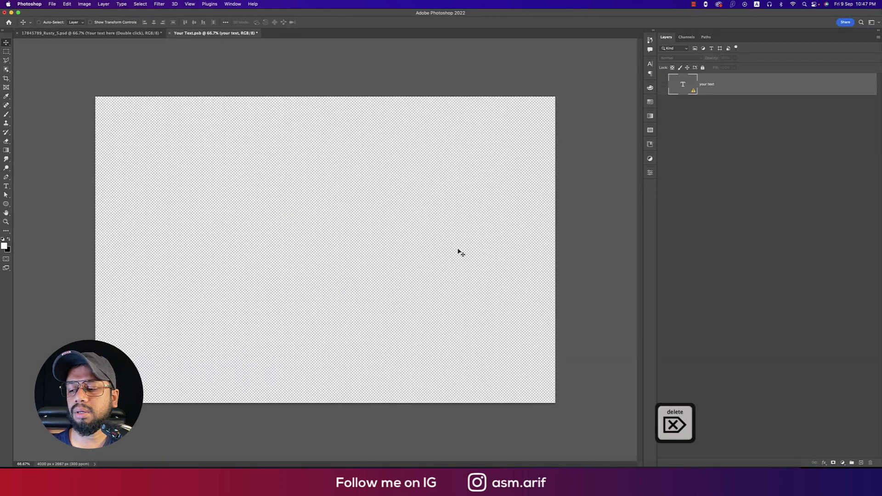
Paste the copied logo scaled to about 15.6% around its centre and save the smart object back into the rusty mockup
key("super+v")
left_click(472, 214)
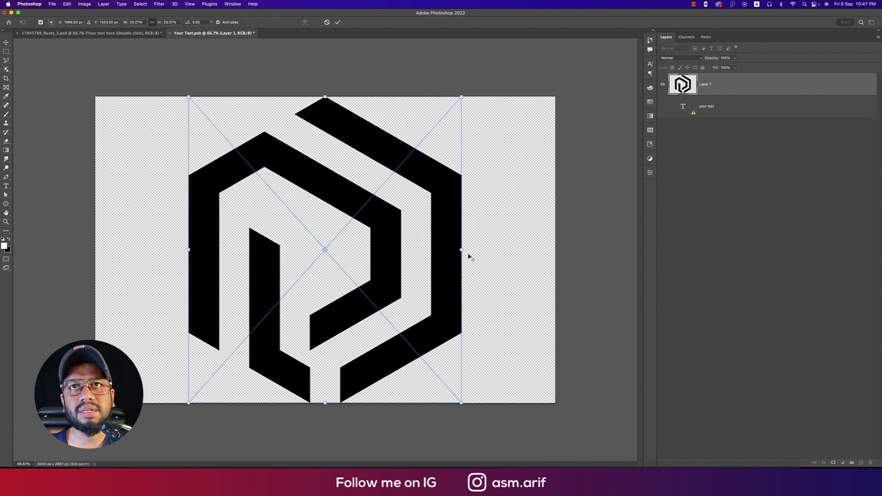
left_click_drag(463, 249, 416, 239)
key("Return")
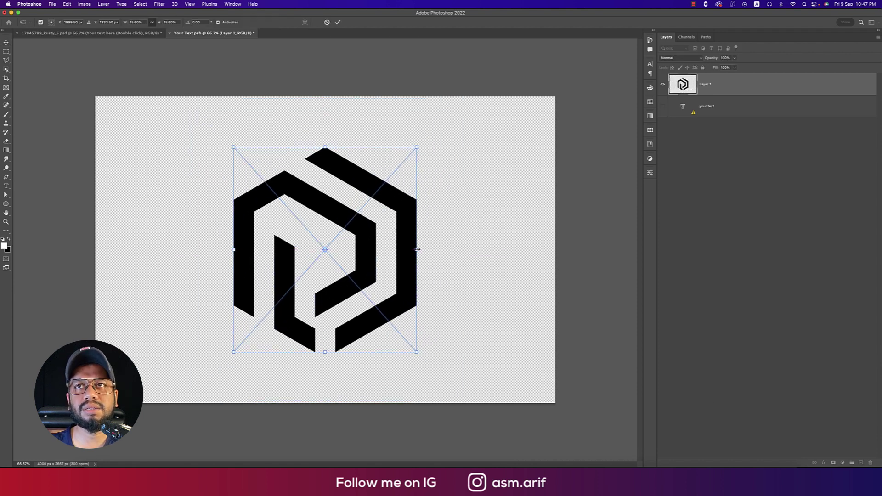
key("super+s")
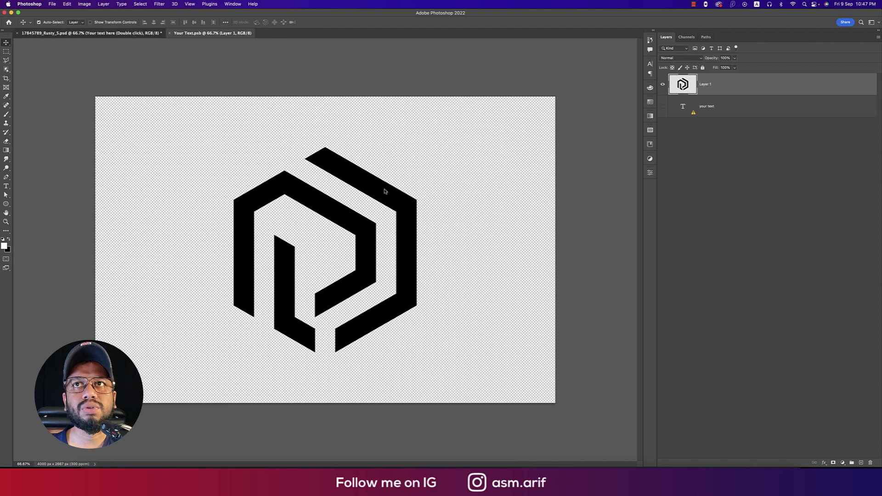
key("ctrl+Tab")
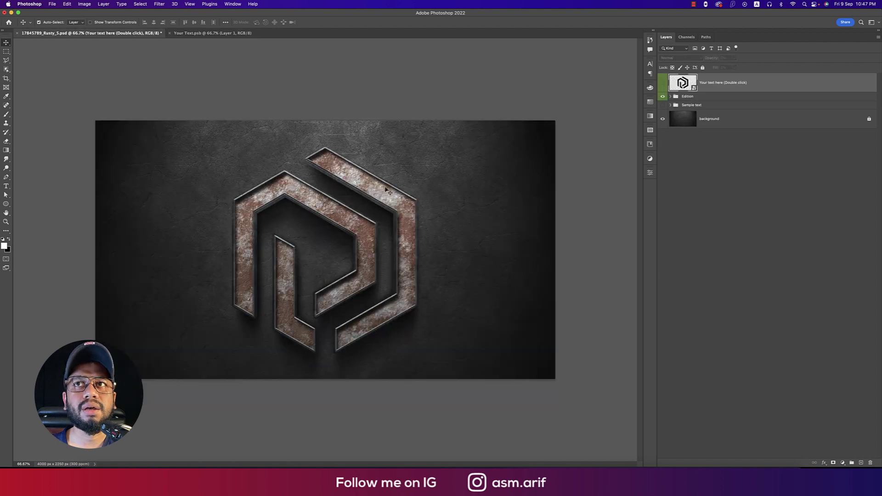